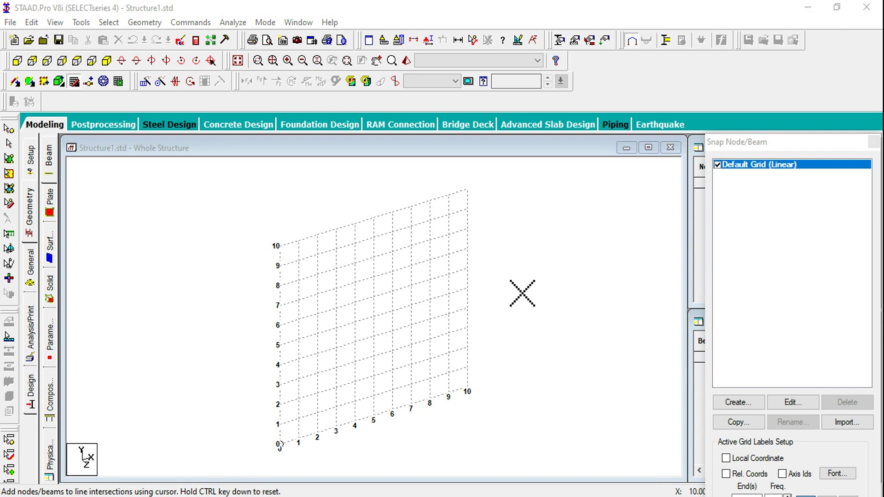
Bring up the textbook beam diagram (spans 2, 6, 8, 2 m) and view it full screen
{"action": "mouse_move", "coordinate": [468, 495]}
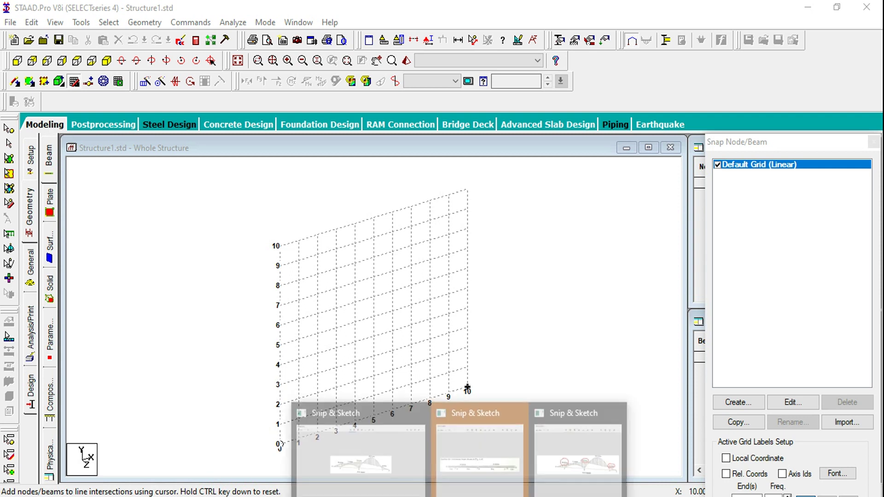
{"action": "left_click", "coordinate": [467, 463]}
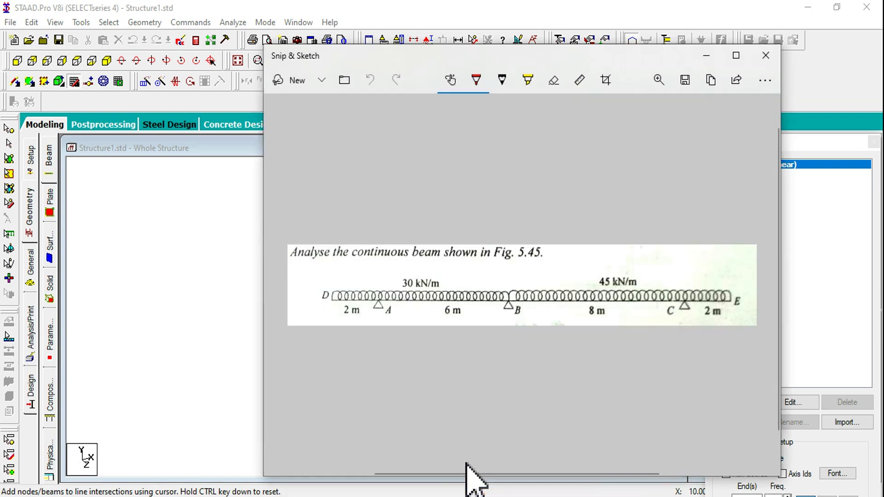
{"action": "left_click", "coordinate": [736, 56]}
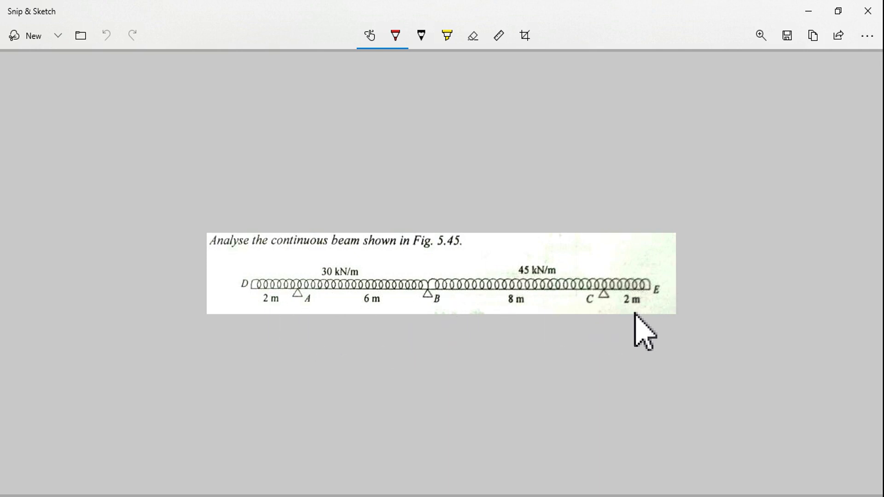
Put the diagram away and start the Structure Wizard with Frame Models as the model type
{"action": "left_click", "coordinate": [808, 10]}
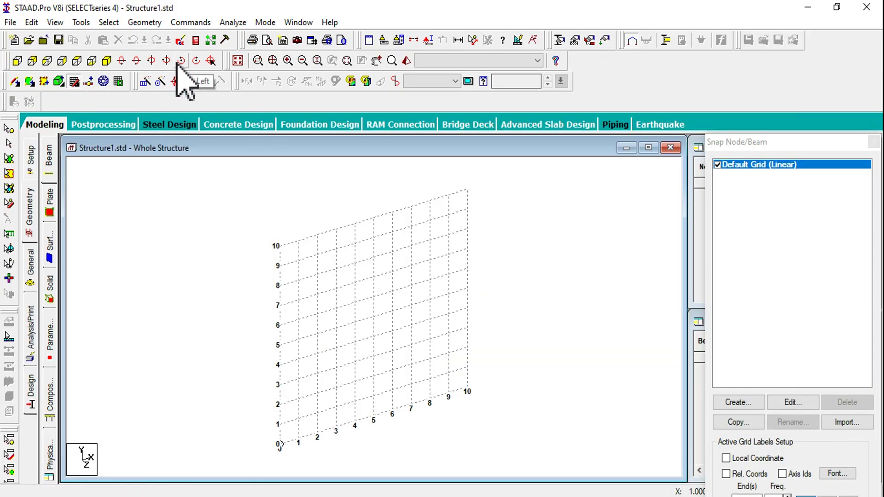
{"action": "left_click", "coordinate": [145, 22]}
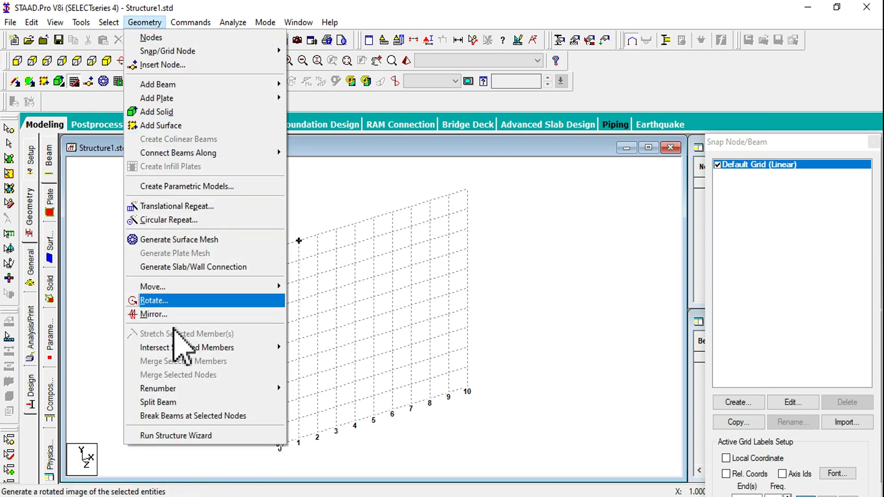
{"action": "left_click", "coordinate": [162, 435]}
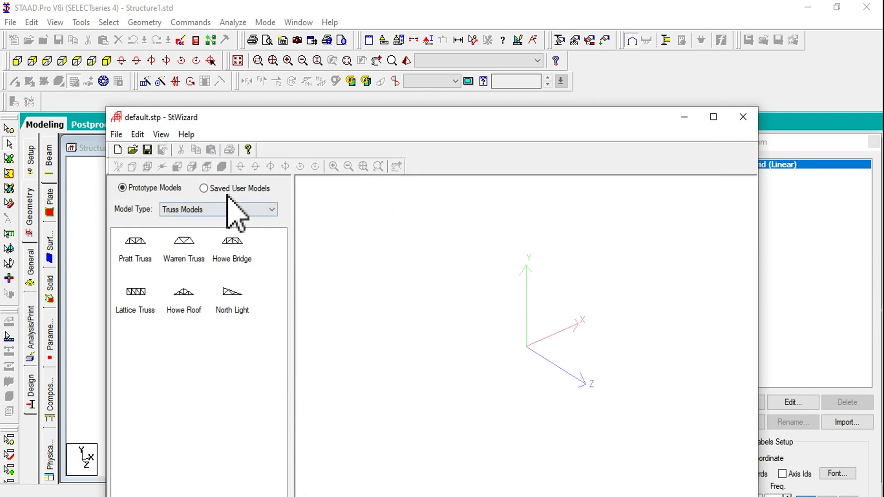
{"action": "left_click", "coordinate": [217, 210]}
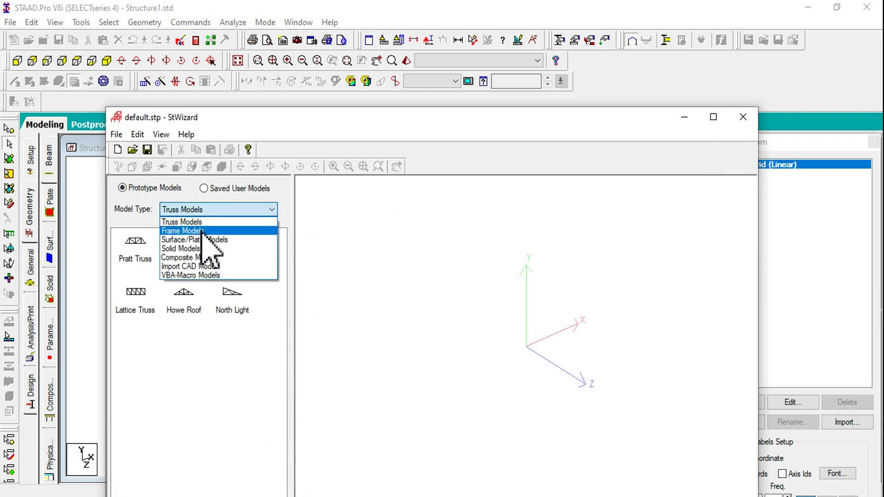
{"action": "left_click", "coordinate": [202, 231]}
Generate an 18 m continuous beam with four bays of 2, 6, 8 and 2 m
{"action": "double_click", "coordinate": [126, 314]}
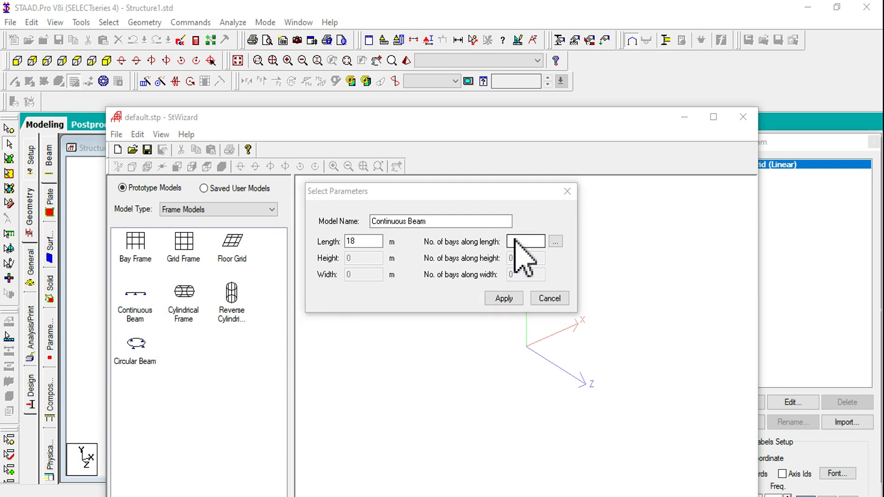
{"action": "key", "text": "BackSpace"}
{"action": "key", "text": "Return"}
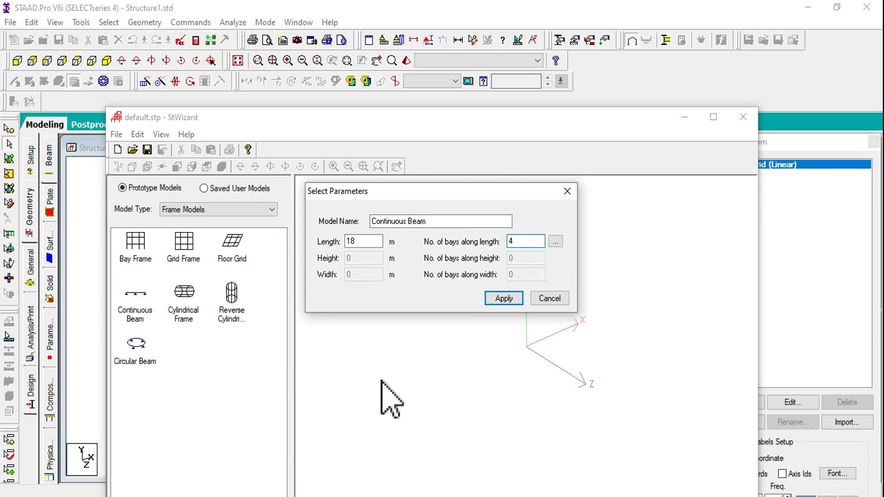
{"action": "left_click", "coordinate": [556, 241]}
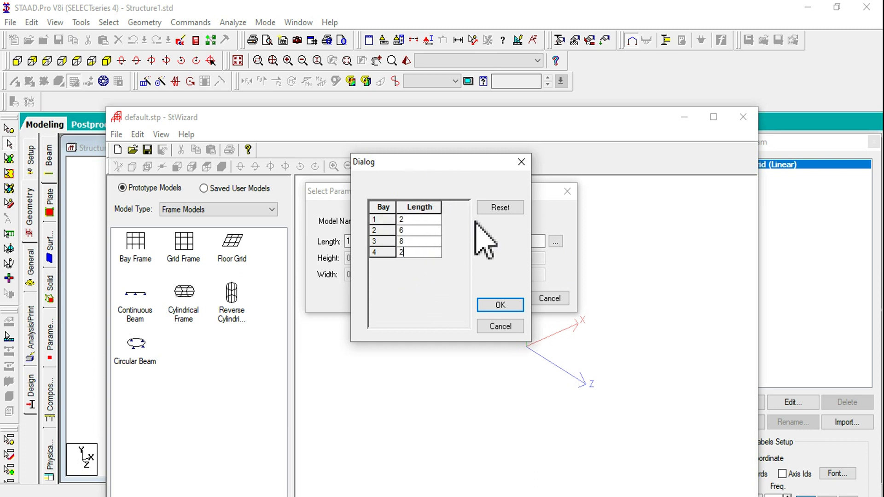
{"action": "left_click", "coordinate": [491, 309]}
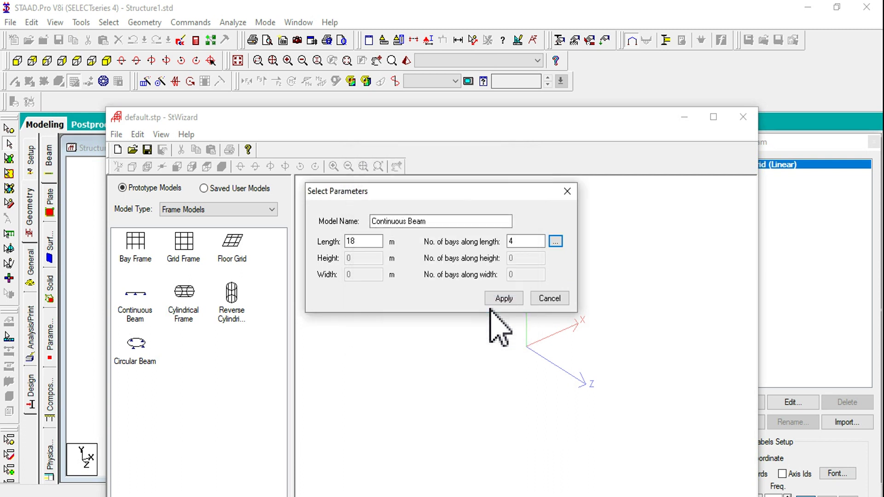
{"action": "left_click", "coordinate": [502, 299]}
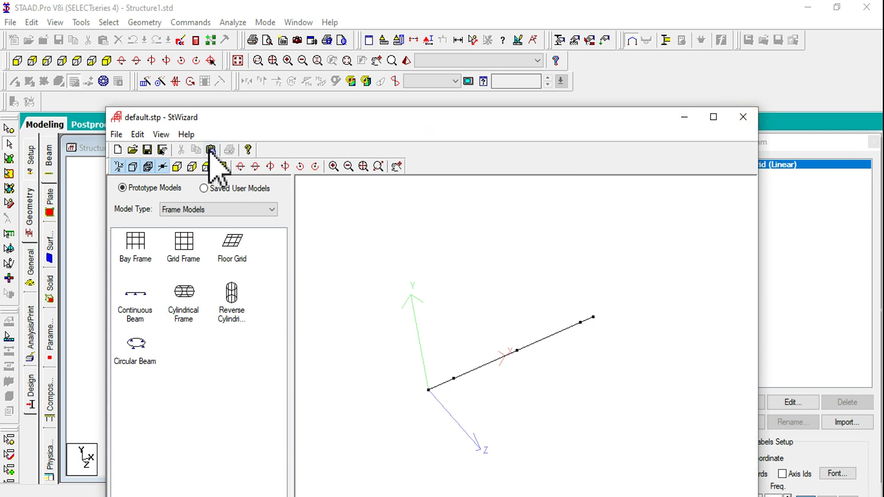
Merge the continuous beam into the model at the origin with X, Y, Z offsets of 0
{"action": "left_click", "coordinate": [743, 116]}
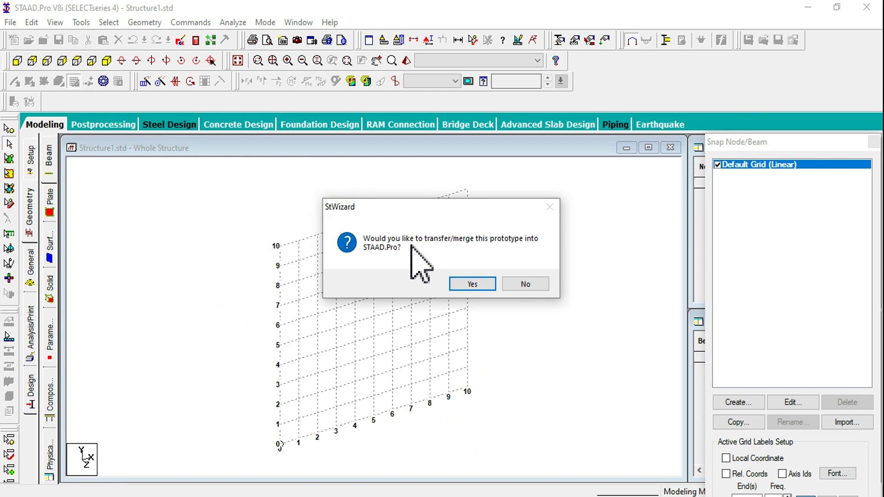
{"action": "left_click", "coordinate": [470, 285]}
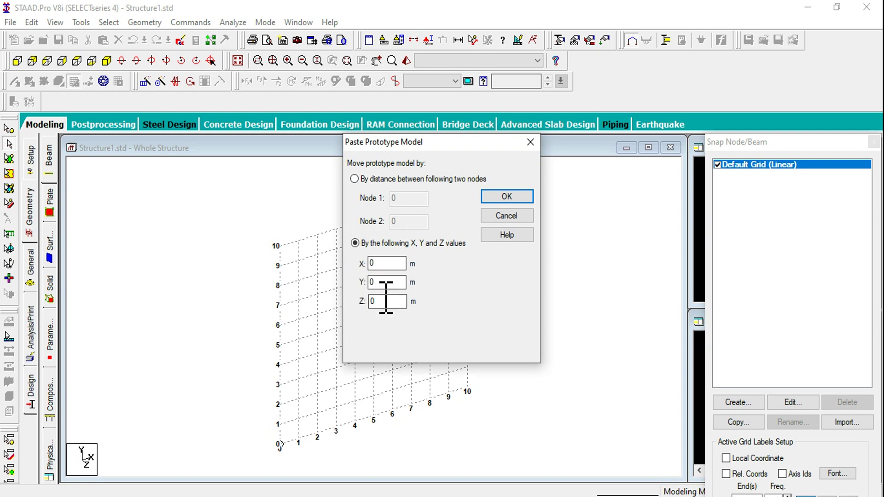
{"action": "left_click", "coordinate": [501, 198]}
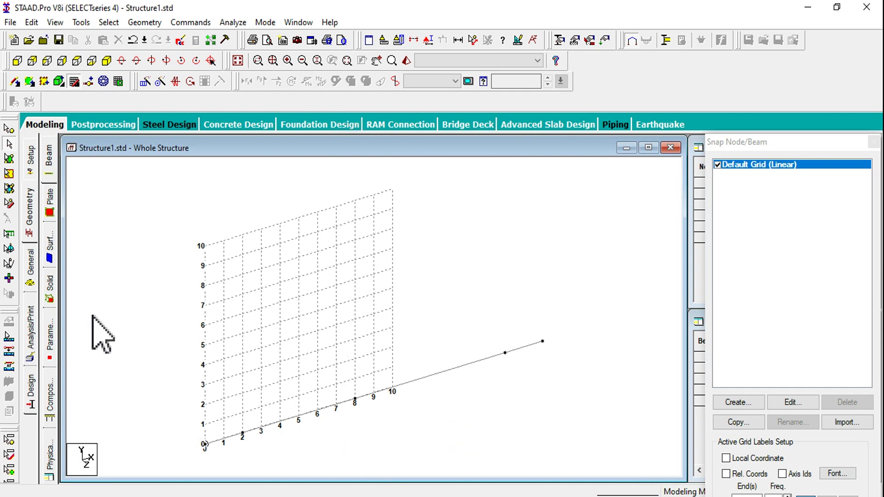
Define a 0.23 x 0.23 m rectangular concrete beam section
{"action": "left_click", "coordinate": [30, 280]}
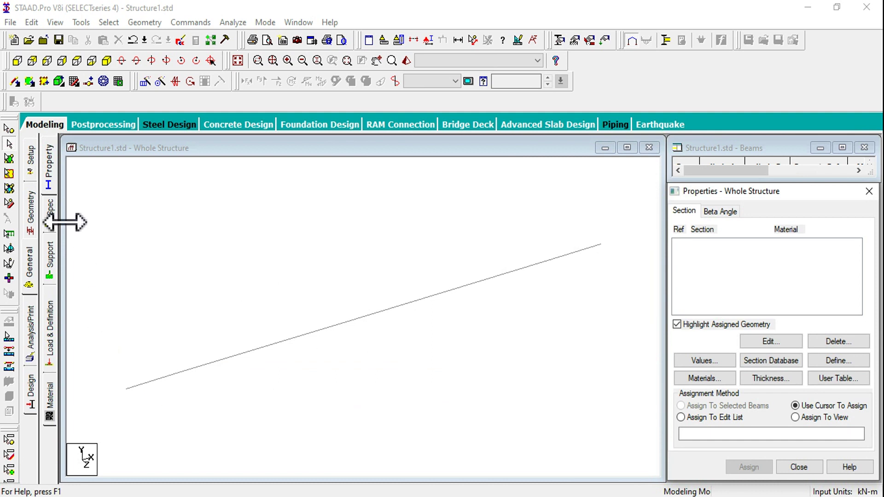
{"action": "left_click", "coordinate": [51, 189]}
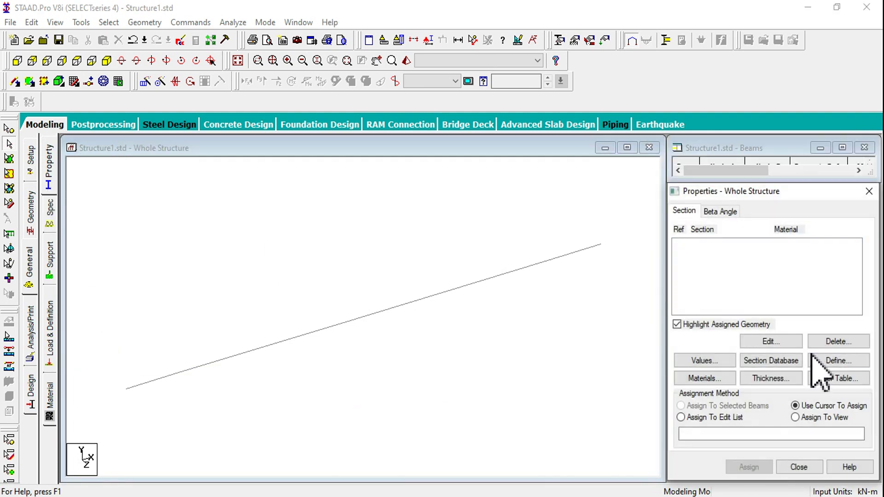
{"action": "left_click", "coordinate": [819, 357]}
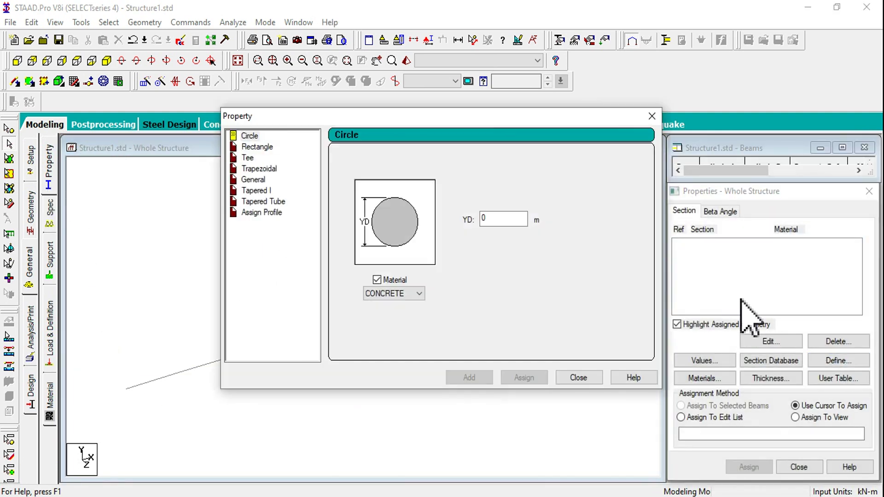
{"action": "left_click", "coordinate": [256, 146]}
{"action": "left_click", "coordinate": [512, 214]}
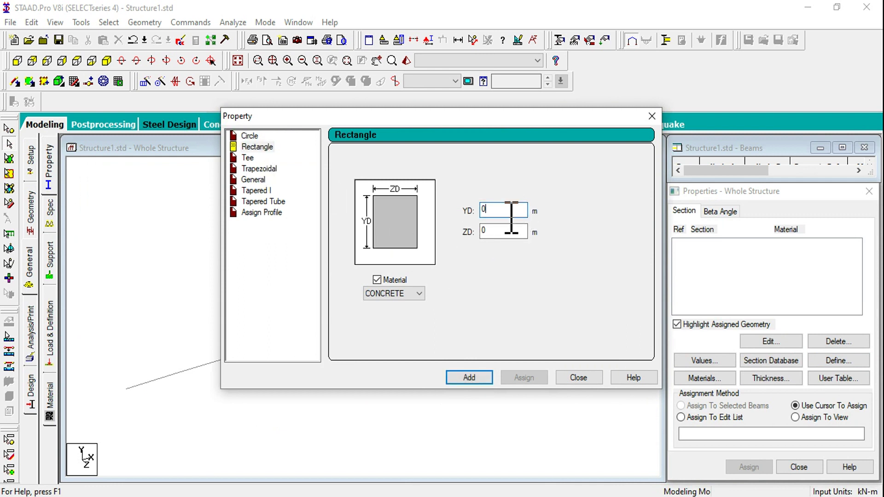
{"action": "type", "text": ".23"}
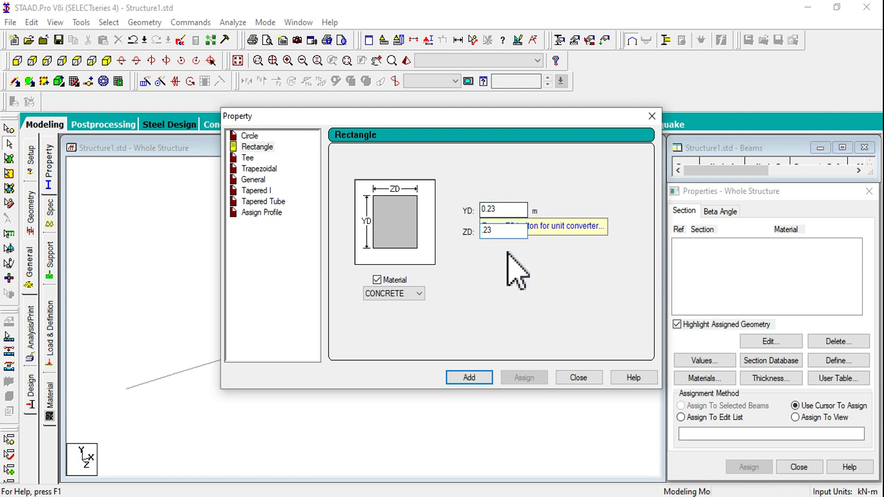
{"action": "left_click", "coordinate": [465, 377]}
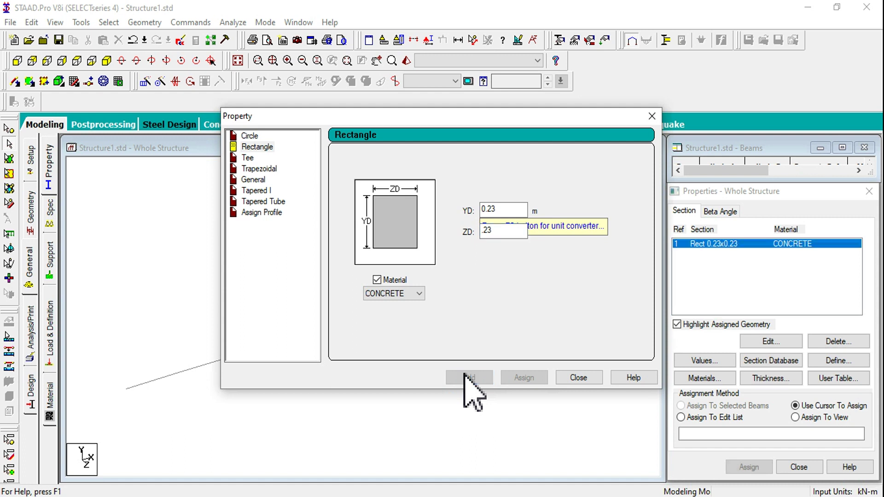
{"action": "left_click", "coordinate": [592, 379]}
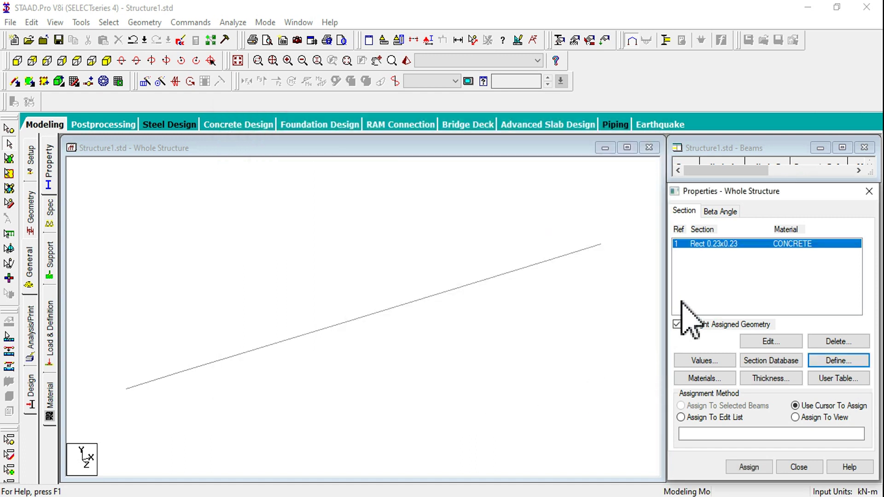
Assign section R1 to all four beams in view
{"action": "left_click", "coordinate": [795, 417]}
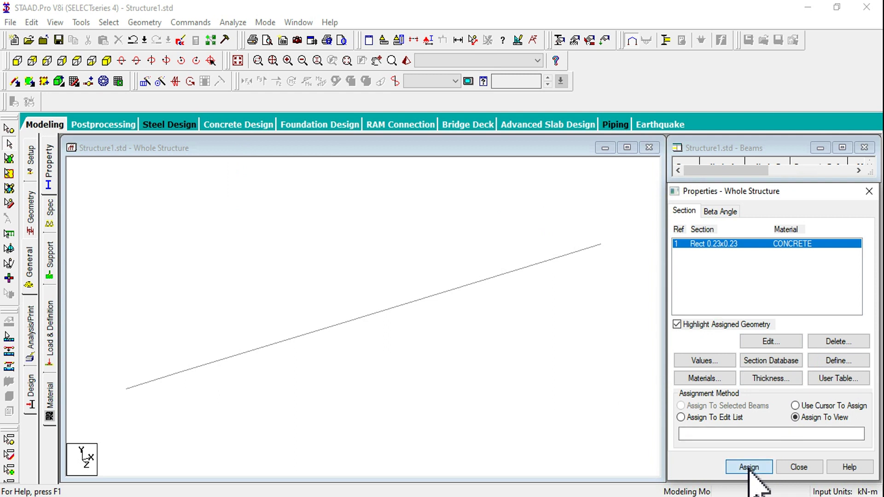
{"action": "left_click", "coordinate": [749, 467]}
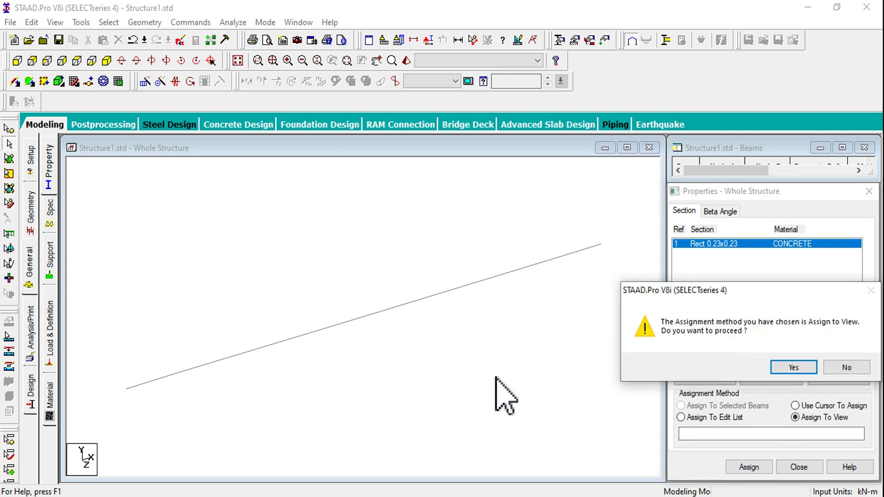
{"action": "left_click", "coordinate": [791, 367]}
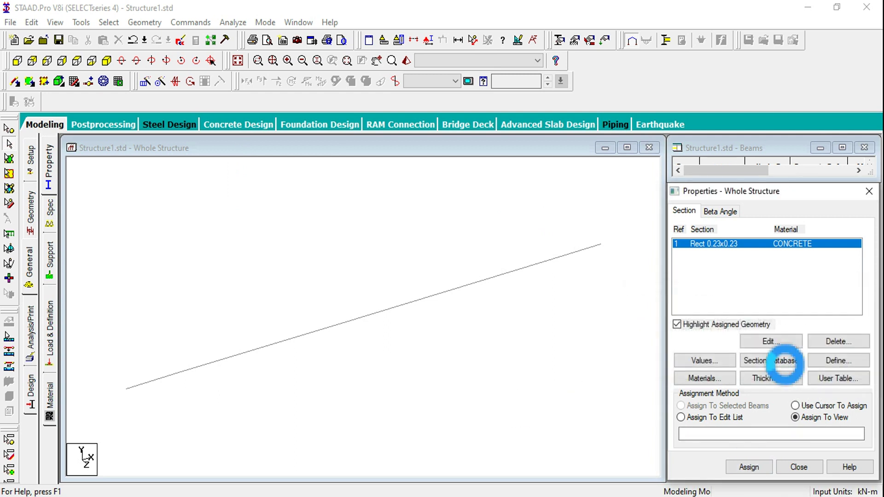
Create a pinned support as Support 2
{"action": "left_click", "coordinate": [50, 267]}
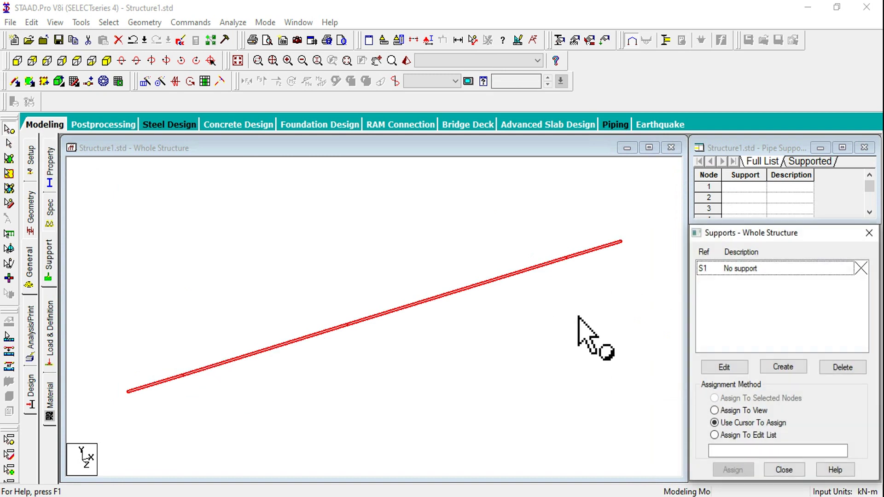
{"action": "left_click", "coordinate": [783, 367]}
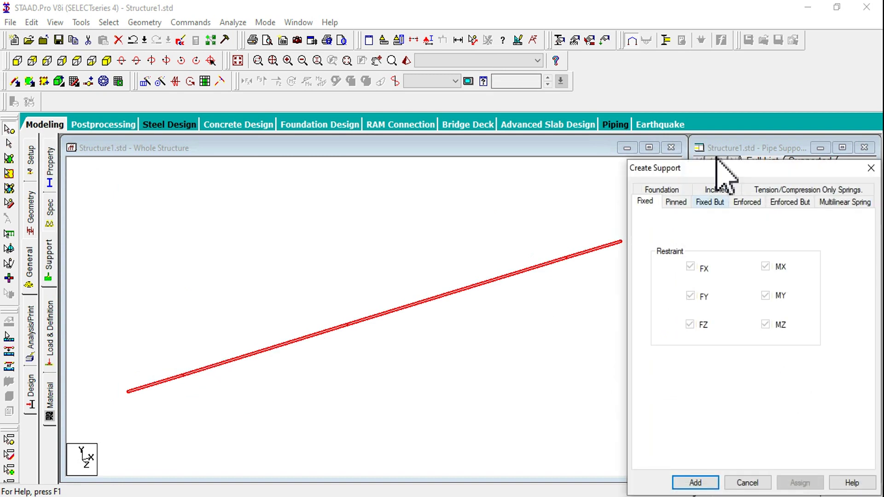
{"action": "left_click_drag", "start_coordinate": [690, 161], "coordinate": [462, 69]}
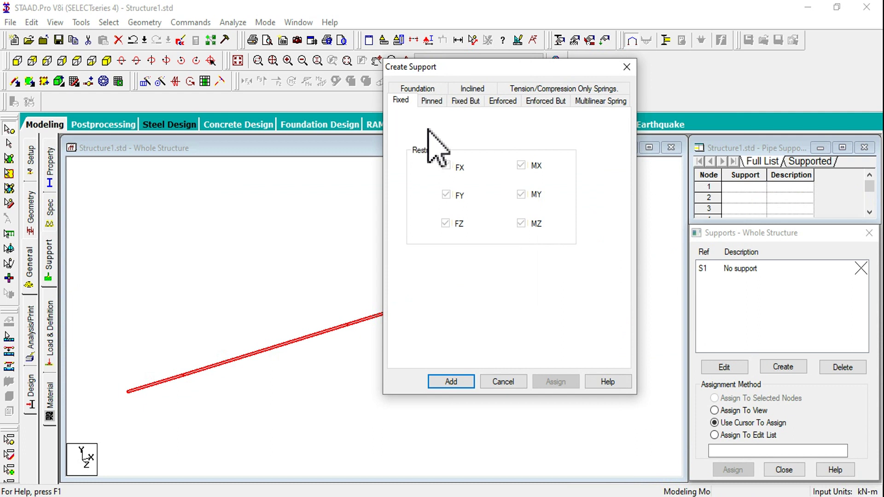
{"action": "left_click", "coordinate": [431, 104]}
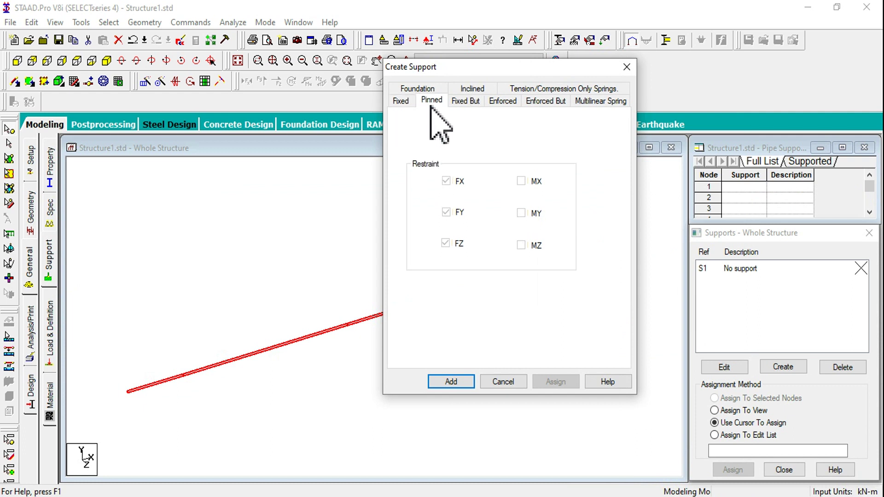
{"action": "left_click", "coordinate": [452, 382]}
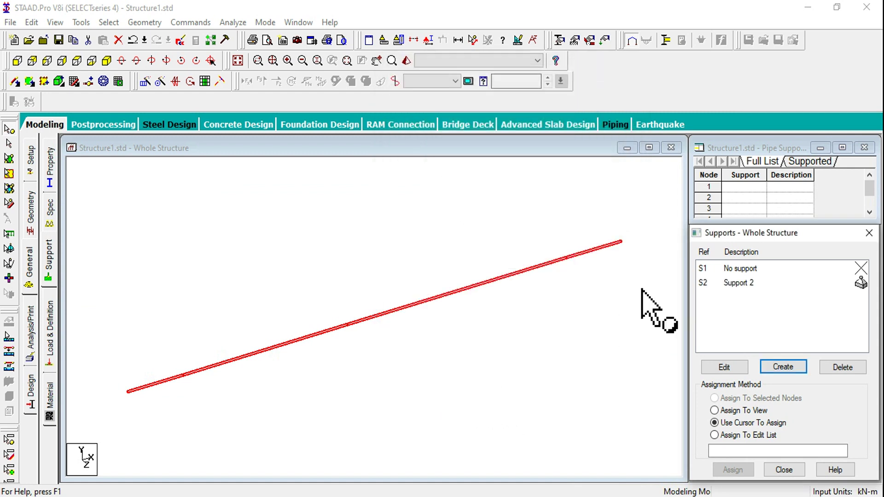
Assign Support 2 to interior nodes 2 to 4 using the front view
{"action": "left_click", "coordinate": [751, 285]}
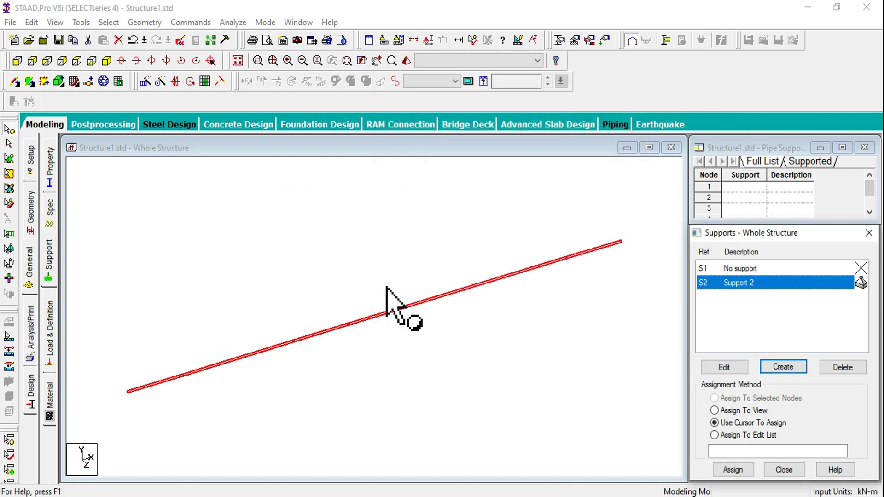
{"action": "left_click", "coordinate": [17, 60]}
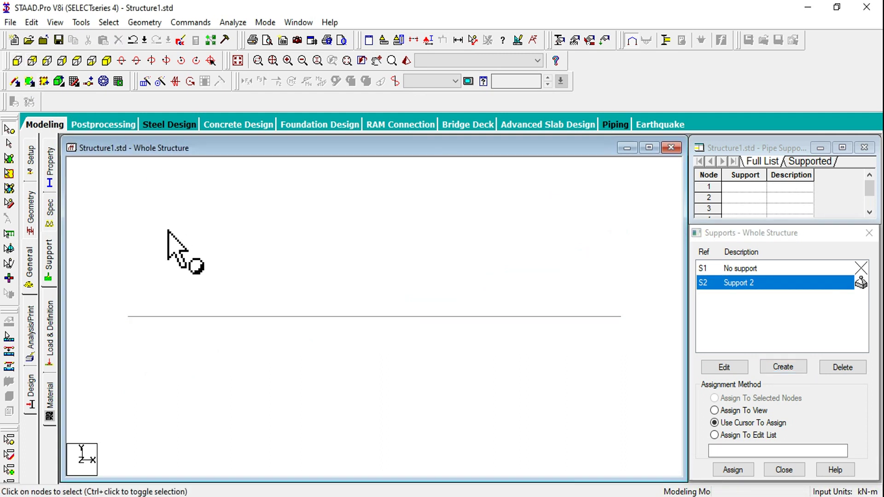
{"action": "left_click_drag", "start_coordinate": [156, 261], "coordinate": [579, 377]}
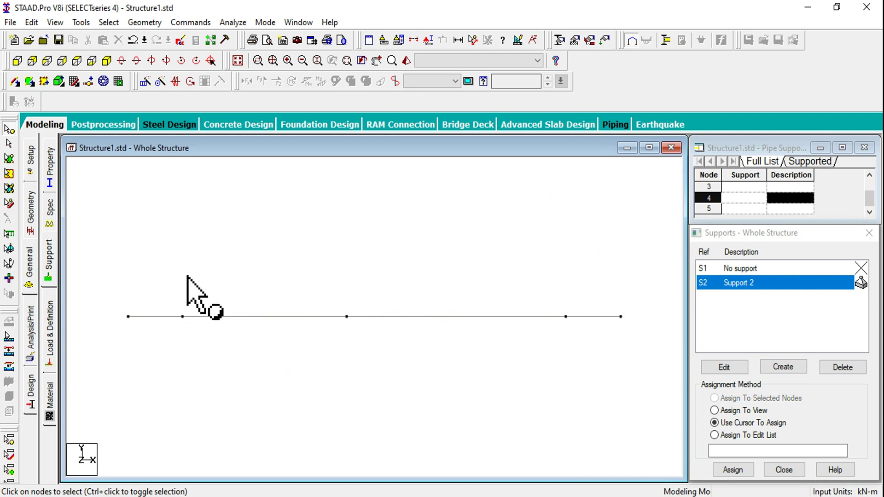
{"action": "left_click_drag", "start_coordinate": [164, 279], "coordinate": [597, 364]}
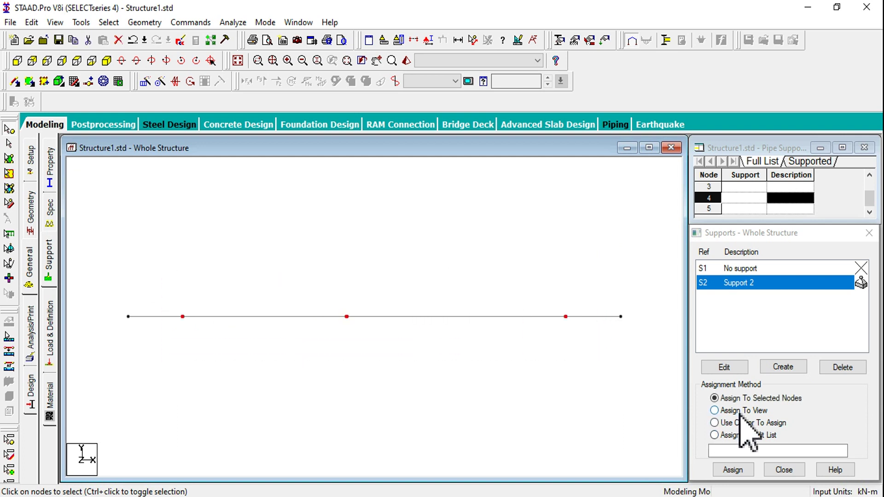
{"action": "left_click", "coordinate": [735, 469]}
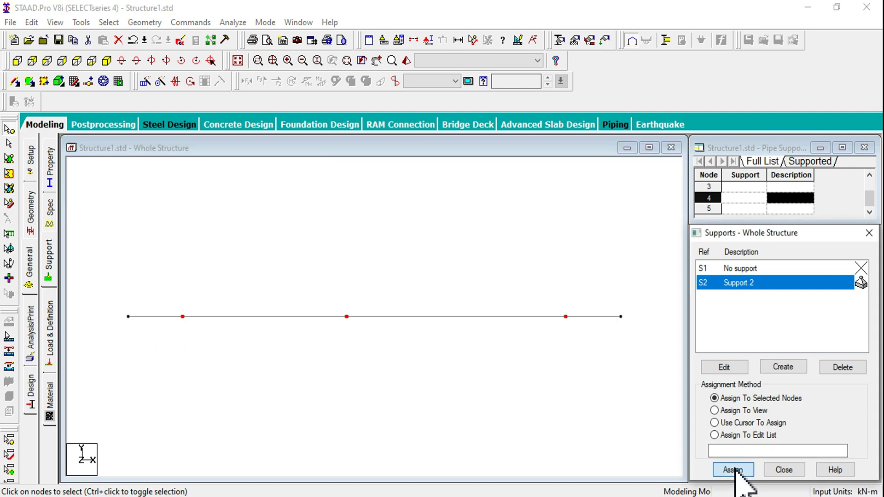
{"action": "left_click", "coordinate": [776, 389]}
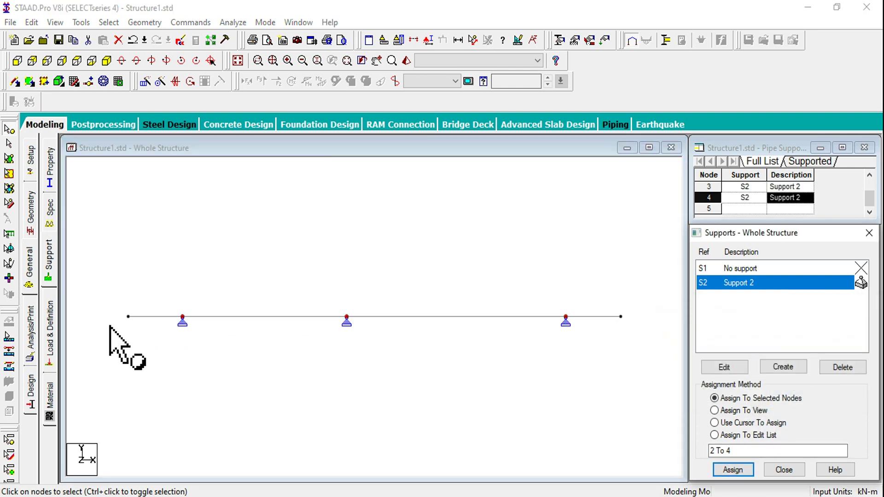
{"action": "left_click", "coordinate": [52, 317]}
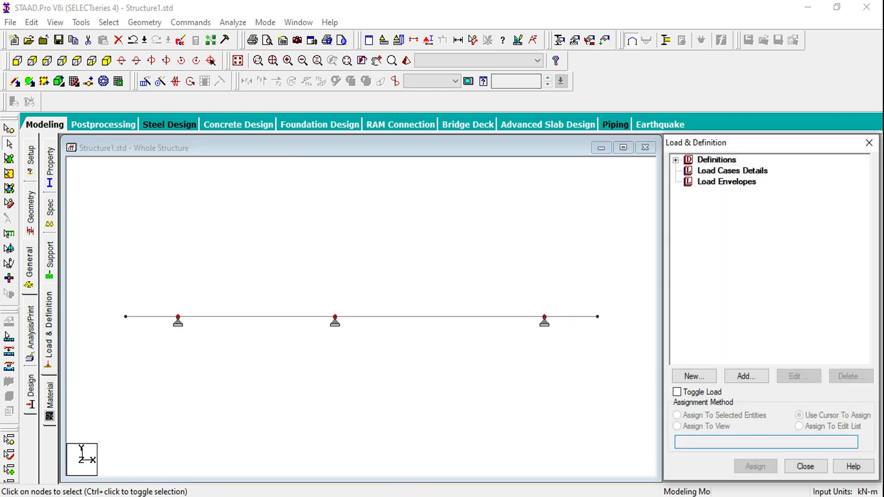
Check the textbook beam figure for reference, then return to the model
{"action": "mouse_move", "coordinate": [397, 495]}
{"action": "left_click", "coordinate": [422, 471]}
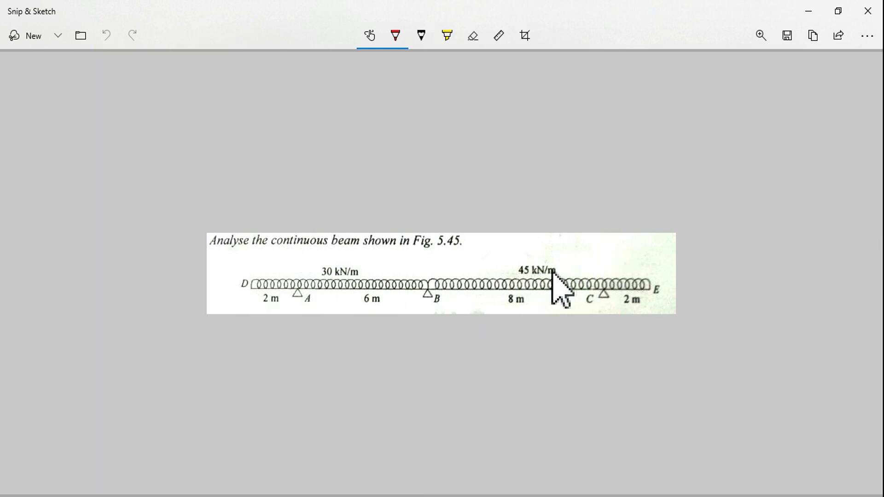
{"action": "left_click", "coordinate": [813, 16]}
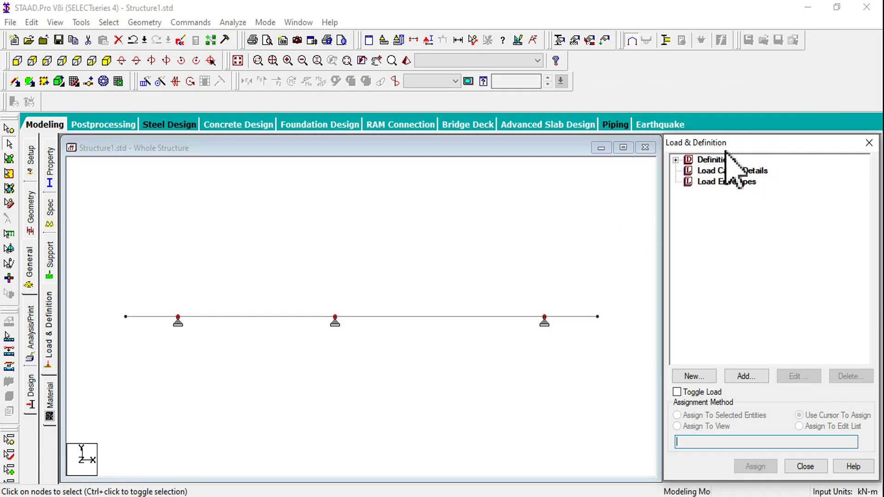
Create primary load case LOAD CASE 1 with loading type None
{"action": "left_click", "coordinate": [722, 172]}
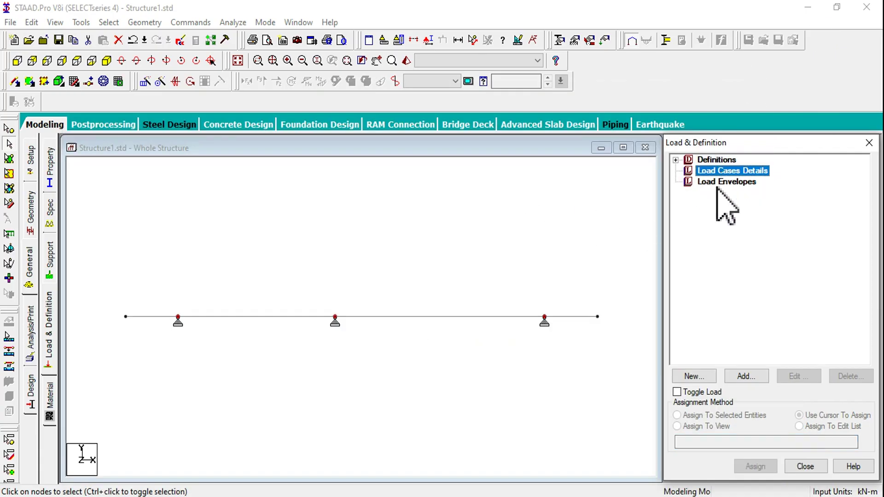
{"action": "left_click", "coordinate": [736, 376]}
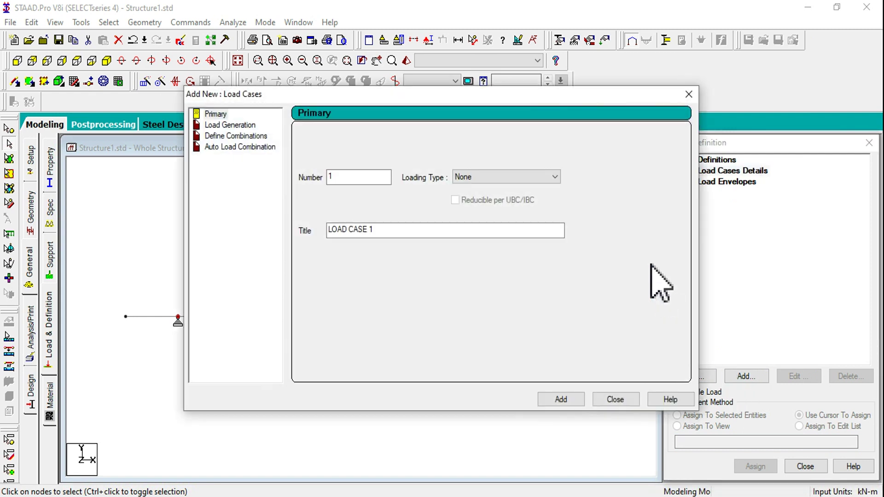
{"action": "left_click", "coordinate": [477, 182]}
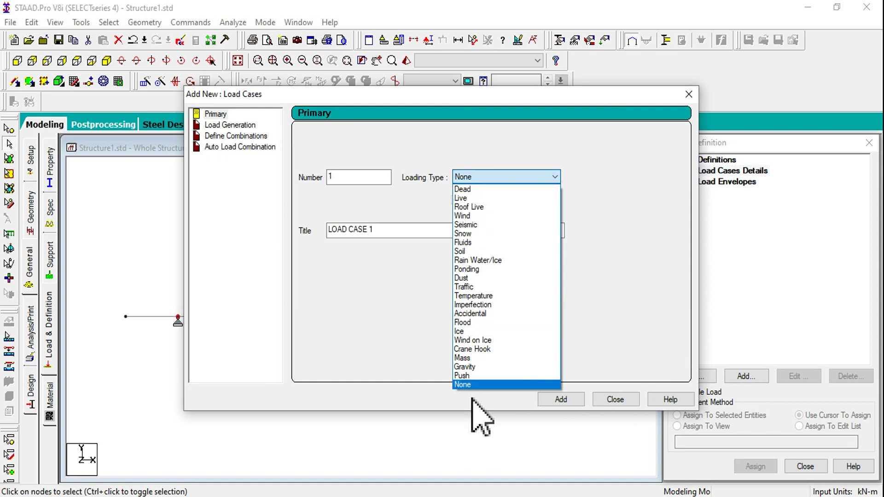
{"action": "left_click", "coordinate": [465, 385]}
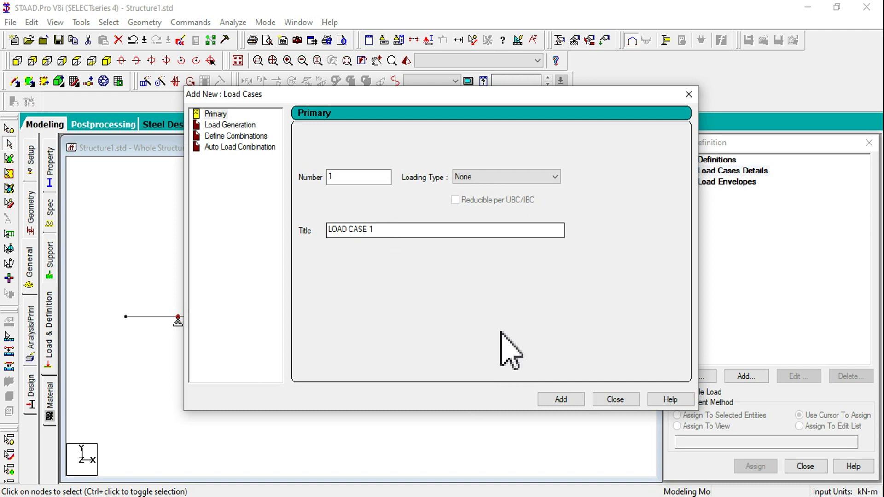
{"action": "left_click", "coordinate": [563, 399]}
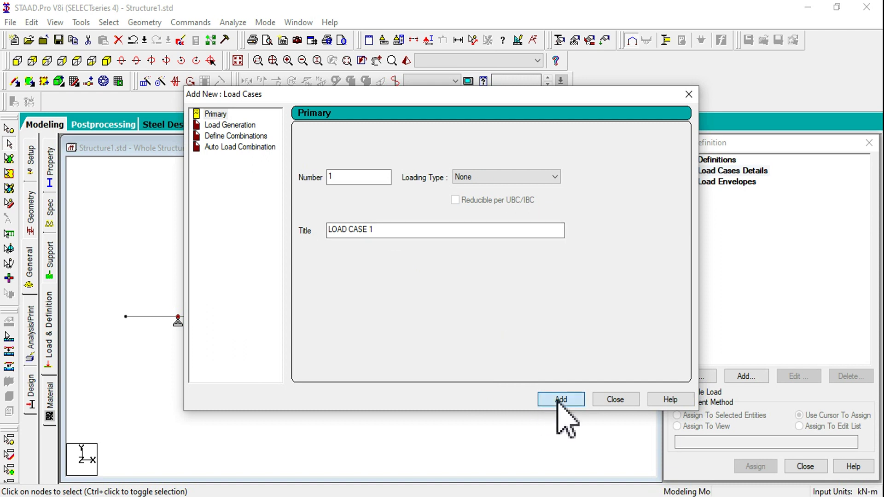
{"action": "left_click", "coordinate": [615, 400]}
{"action": "left_click", "coordinate": [743, 181]}
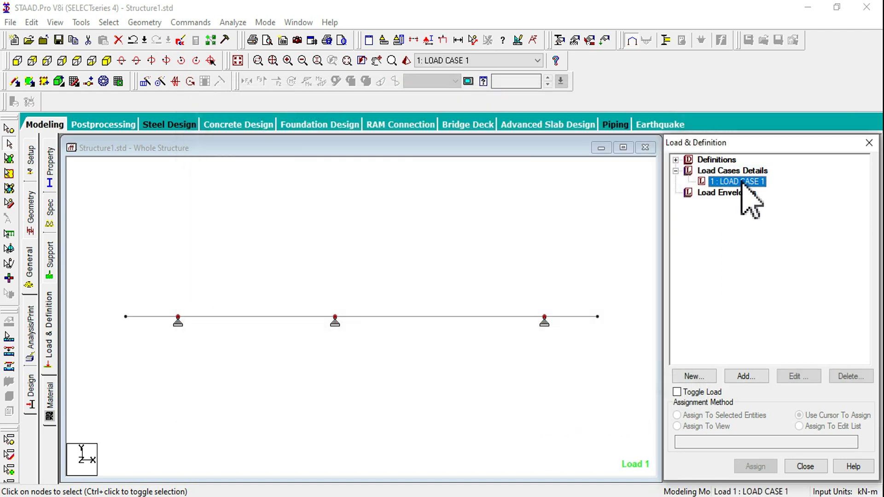
{"action": "left_click", "coordinate": [736, 377]}
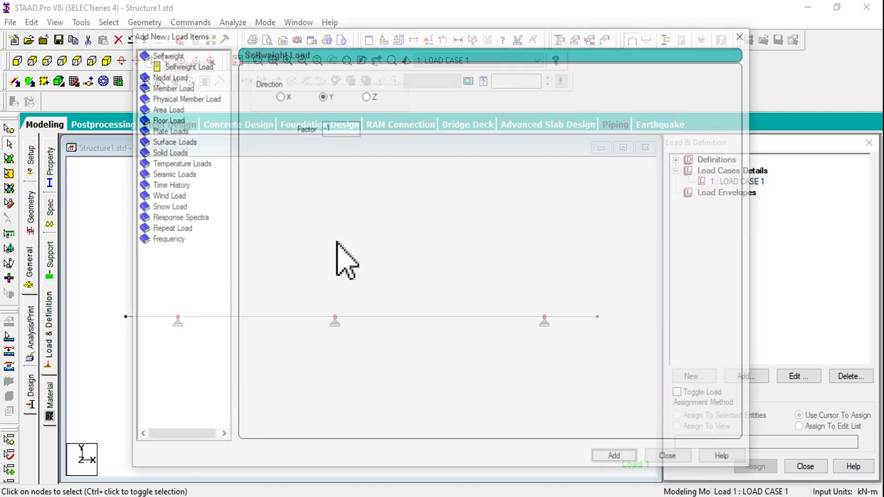
Add uniform GY member loads of -30 kN/m and -45 kN/m to LOAD CASE 1
{"action": "left_click", "coordinate": [175, 86]}
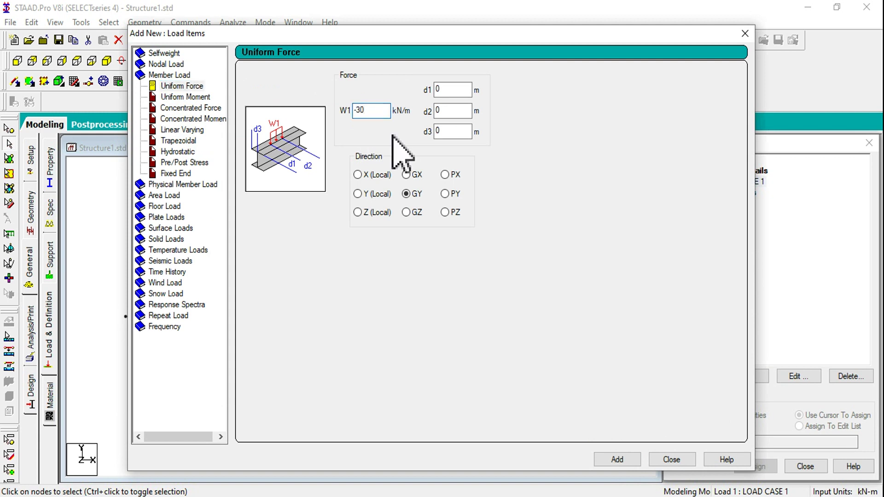
{"action": "left_click", "coordinate": [617, 460]}
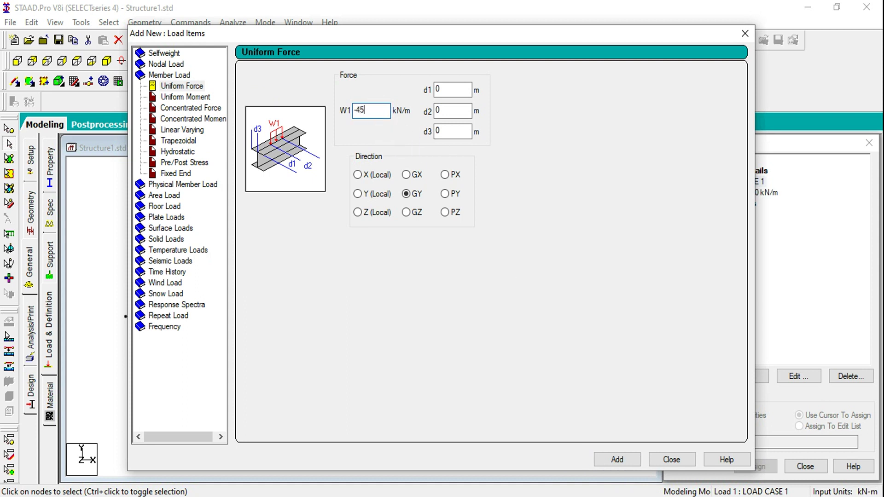
{"action": "left_click", "coordinate": [379, 118]}
{"action": "type", "text": "-45"}
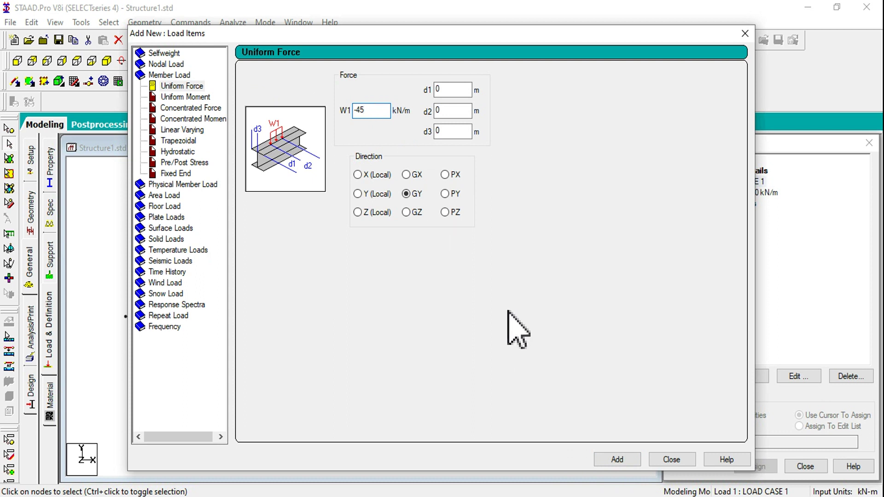
{"action": "left_click", "coordinate": [617, 458]}
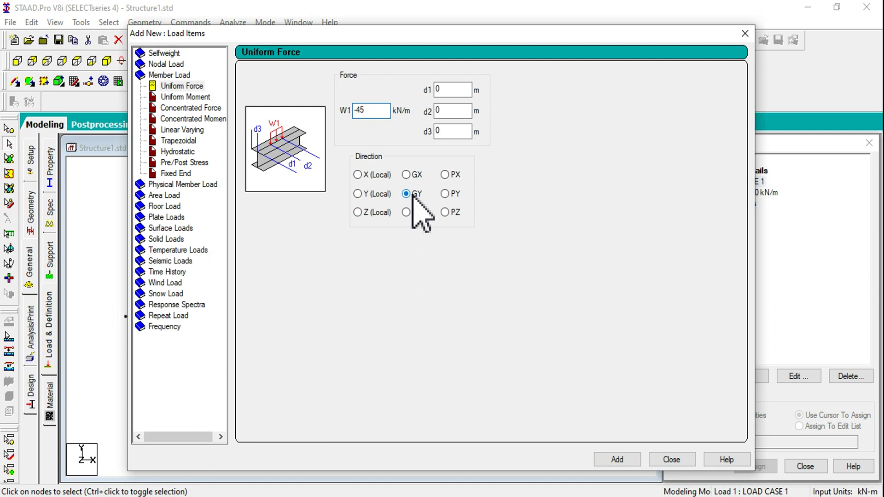
{"action": "left_click", "coordinate": [619, 459]}
{"action": "left_click", "coordinate": [671, 460]}
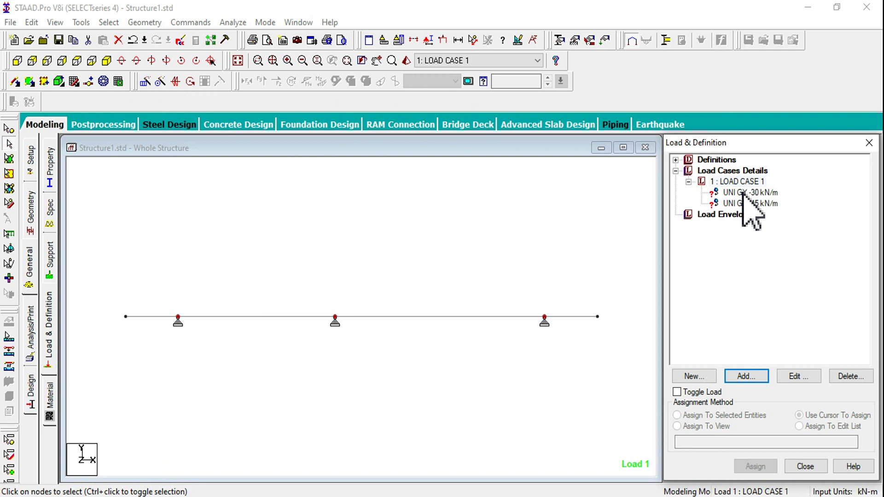
Apply the -30 kN/m uniform load to the two left spans, members 1 and 2
{"action": "key", "text": "Return"}
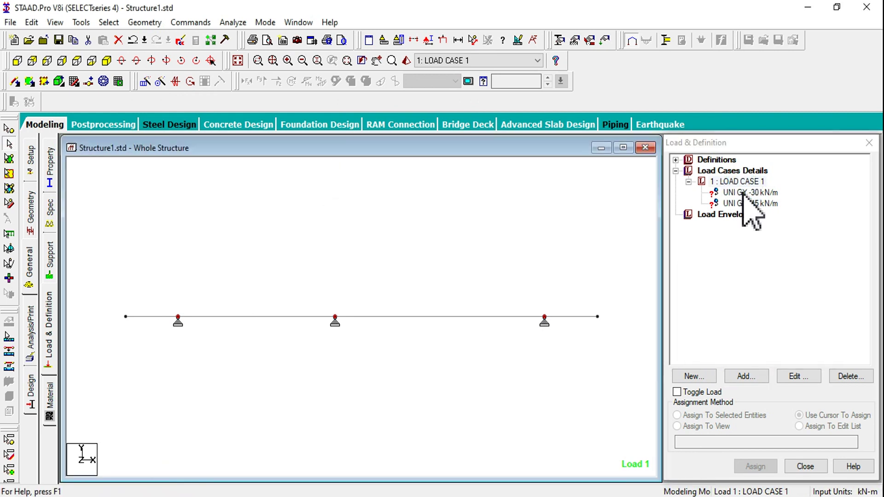
{"action": "left_click", "coordinate": [744, 193]}
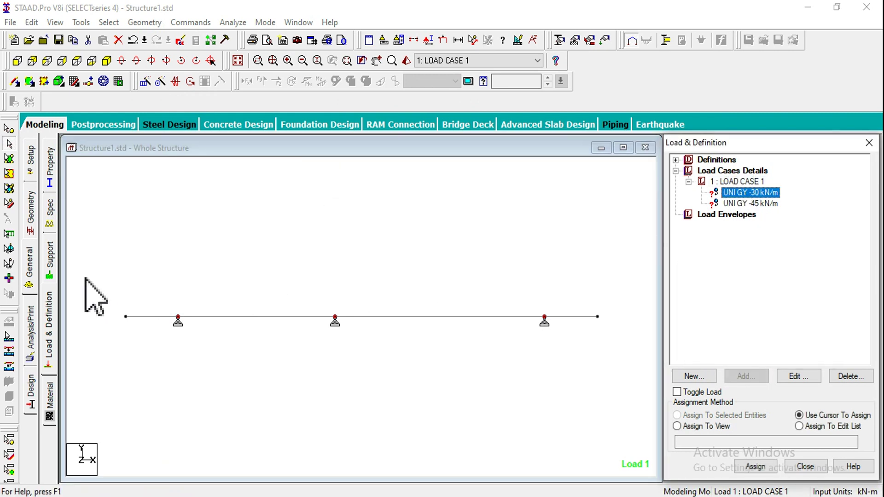
{"action": "left_click_drag", "start_coordinate": [91, 281], "coordinate": [344, 366]}
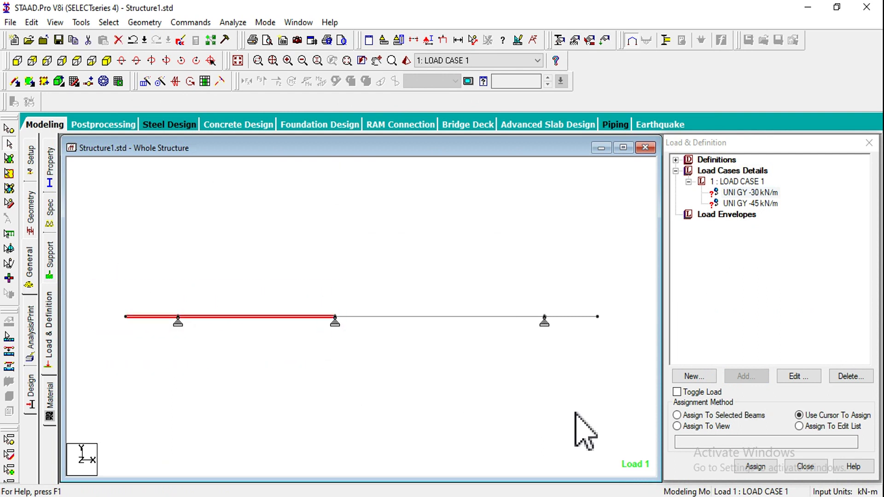
{"action": "left_click", "coordinate": [754, 415]}
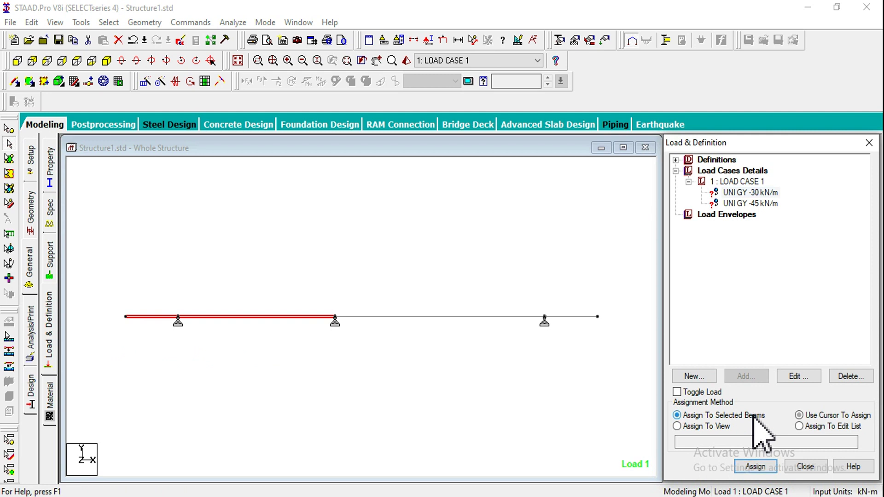
{"action": "left_click", "coordinate": [756, 466]}
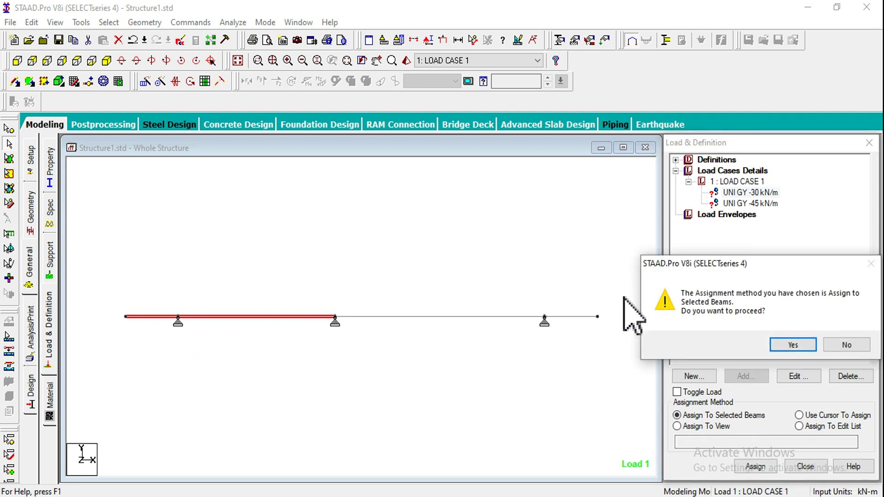
{"action": "left_click", "coordinate": [793, 346]}
Apply the -45 kN/m uniform load to the two right spans, members 3 and 4
{"action": "left_click", "coordinate": [746, 203]}
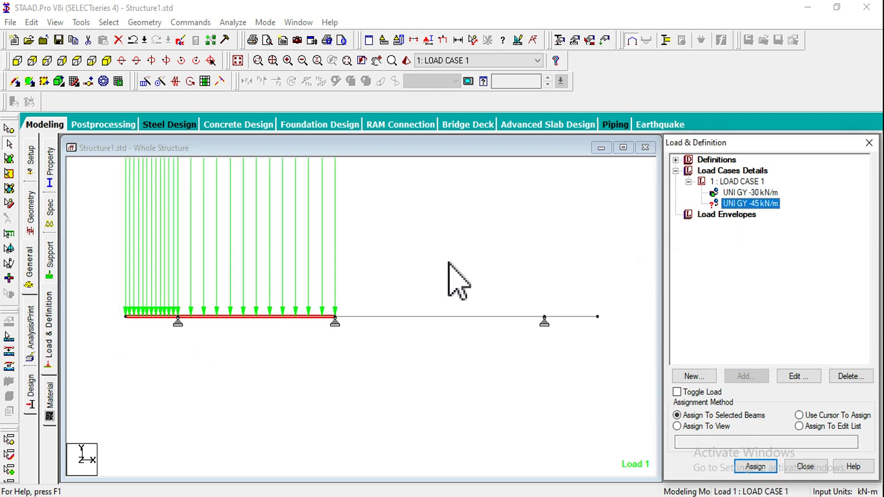
{"action": "left_click", "coordinate": [369, 267]}
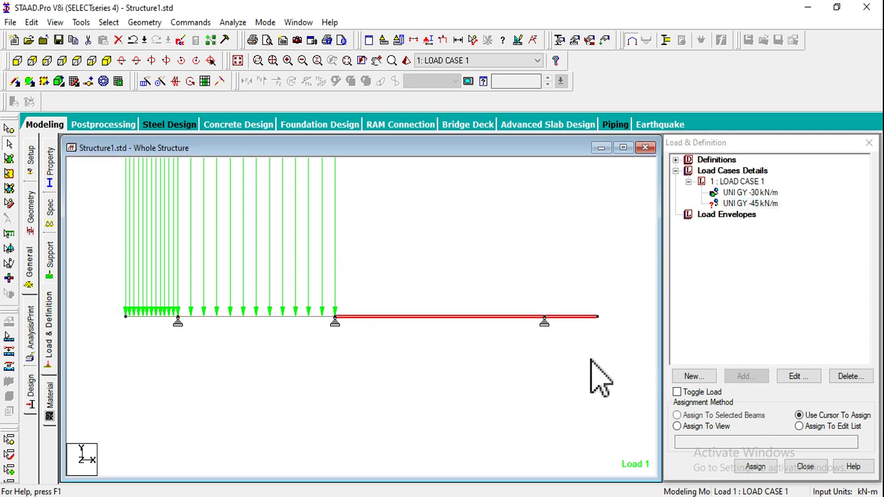
{"action": "left_click", "coordinate": [736, 414]}
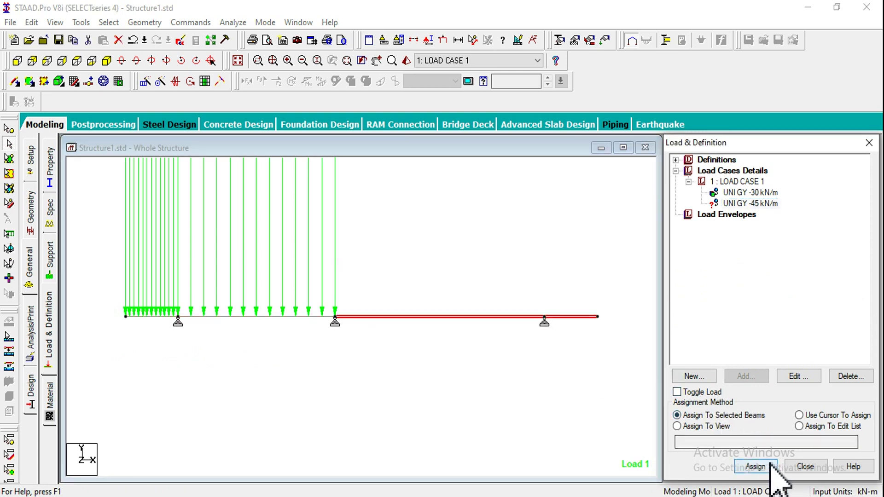
{"action": "left_click", "coordinate": [755, 467]}
{"action": "left_click", "coordinate": [804, 349]}
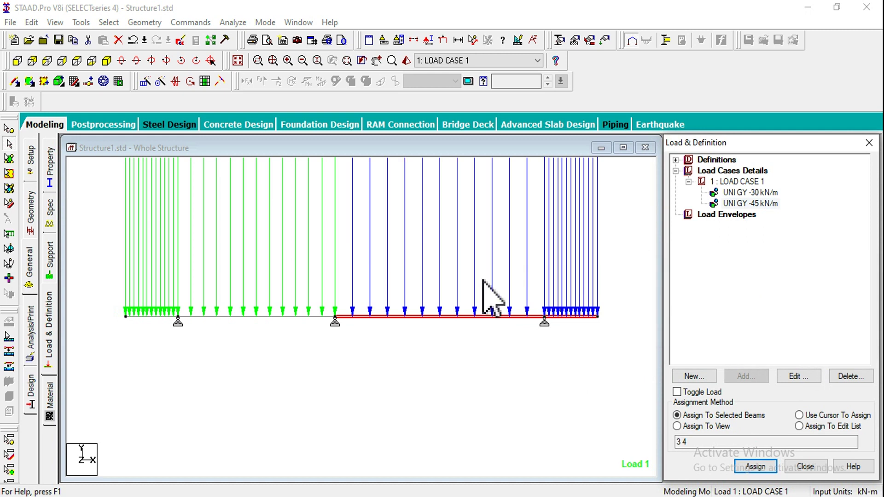
{"action": "left_click", "coordinate": [396, 398]}
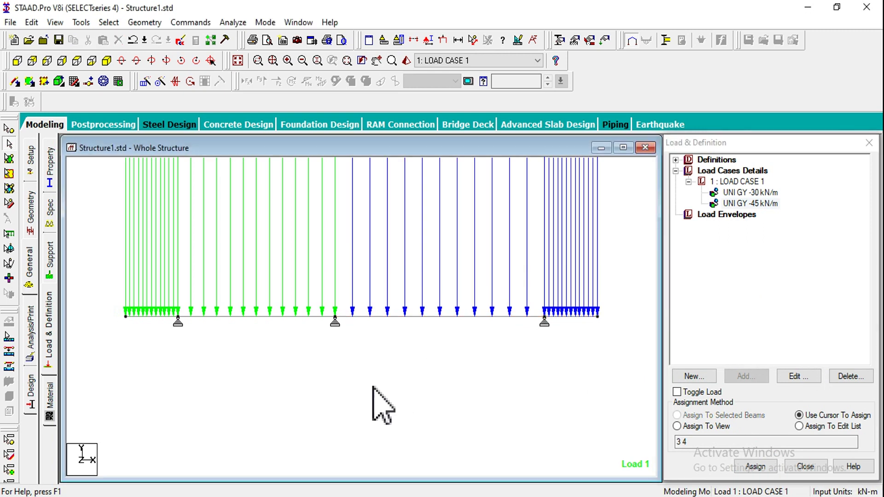
{"action": "left_click", "coordinate": [35, 342]}
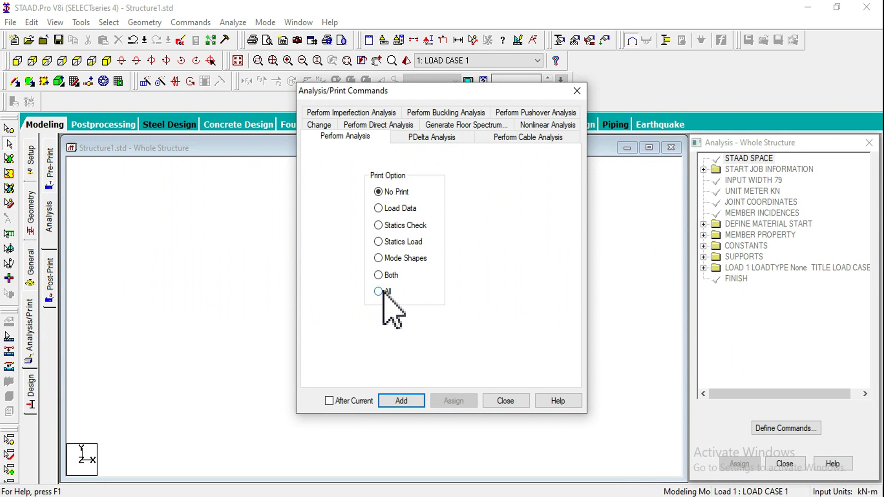
Add a PERFORM ANALYSIS PRINT ALL command and display the -30 kN/m load on the beam
{"action": "left_click", "coordinate": [405, 402]}
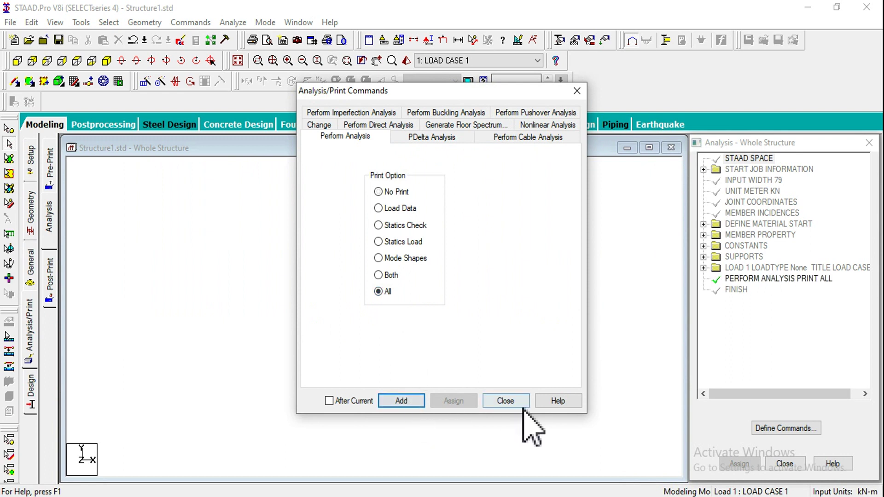
{"action": "left_click", "coordinate": [505, 401]}
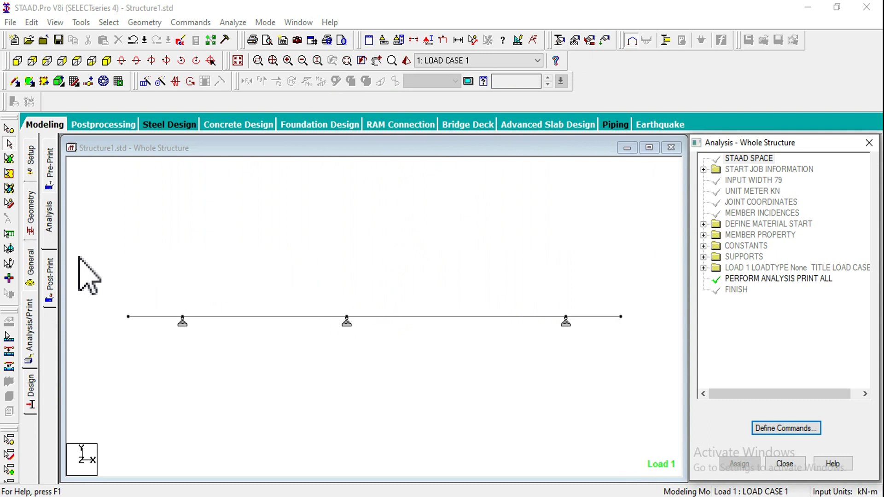
{"action": "left_click", "coordinate": [29, 271]}
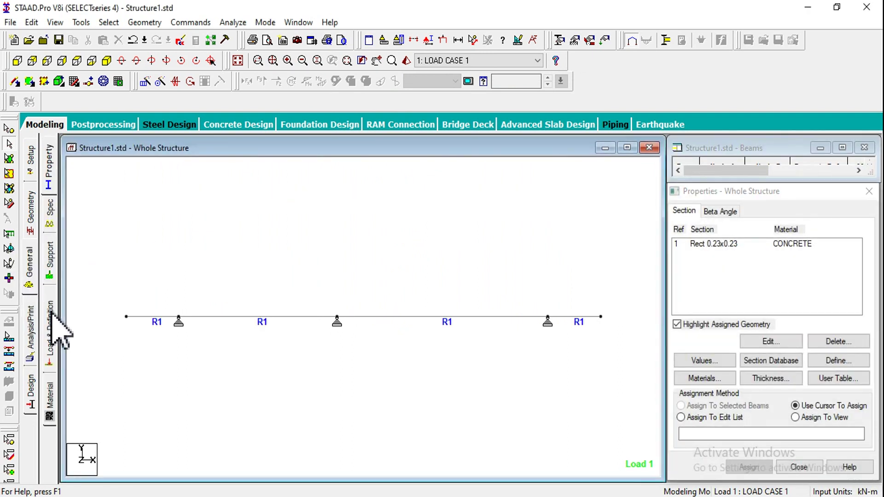
{"action": "left_click", "coordinate": [50, 325]}
{"action": "left_click", "coordinate": [676, 171]}
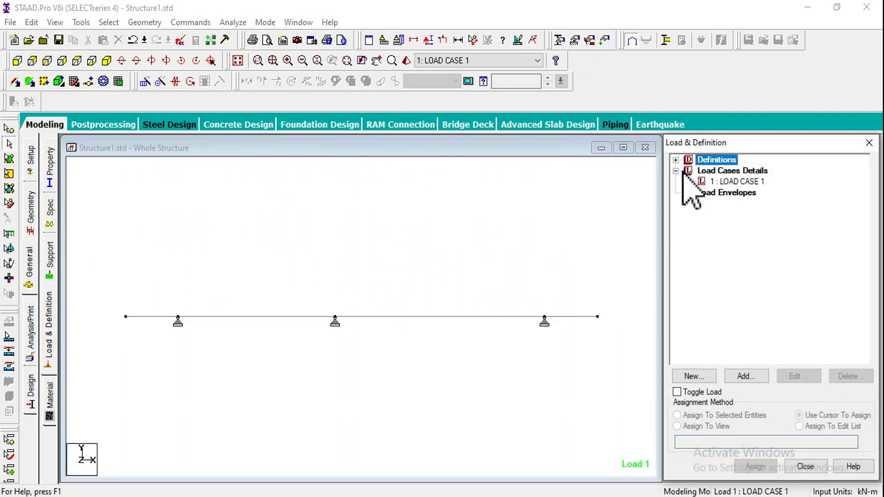
{"action": "left_click", "coordinate": [689, 182]}
{"action": "left_click", "coordinate": [737, 192]}
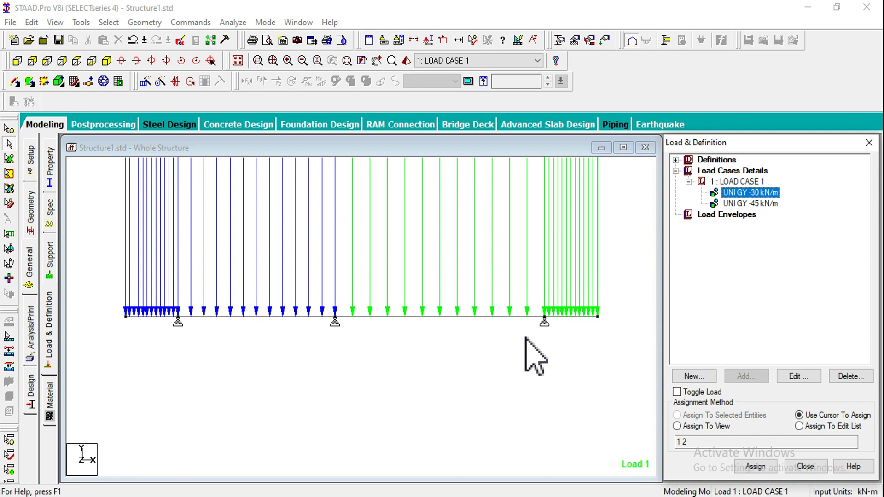
{"action": "left_click", "coordinate": [398, 419]}
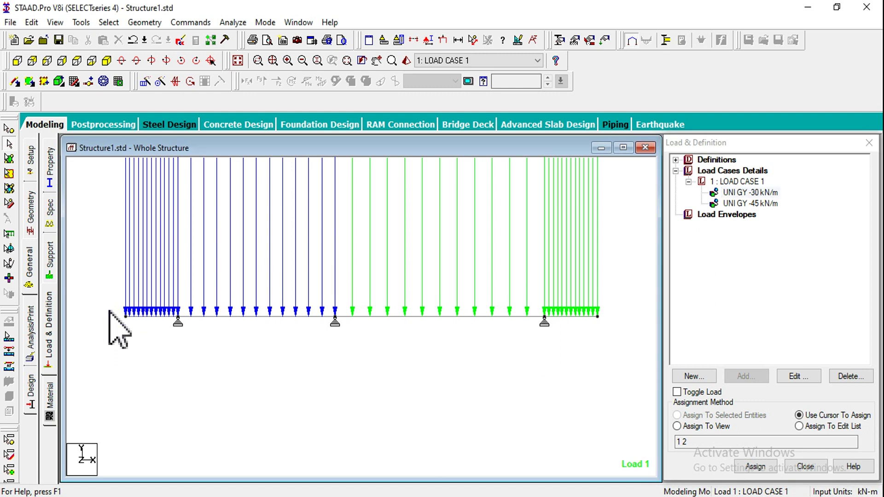
{"action": "left_click", "coordinate": [33, 345]}
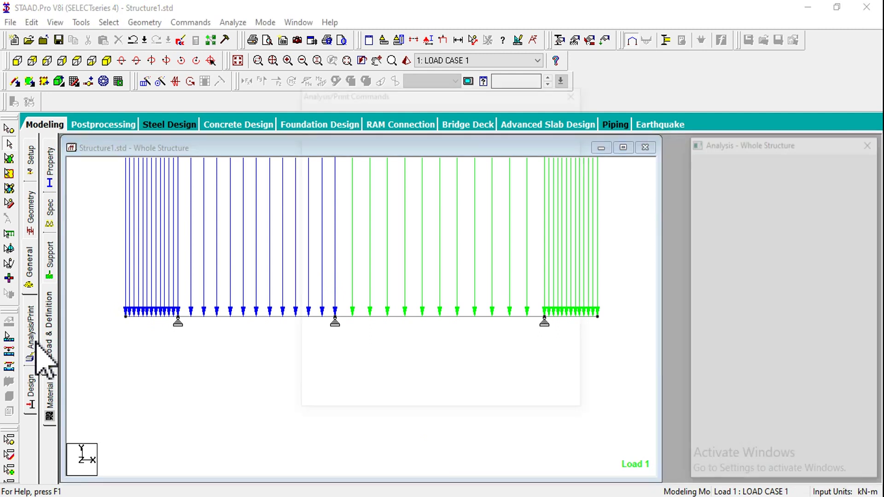
Save the model and run the analysis, choosing to view the output file afterwards
{"action": "left_click", "coordinate": [505, 401]}
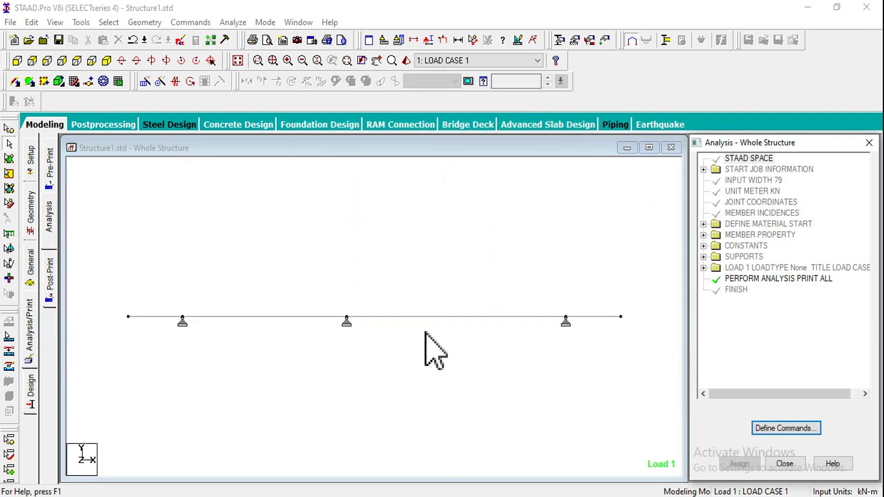
{"action": "left_click", "coordinate": [239, 23]}
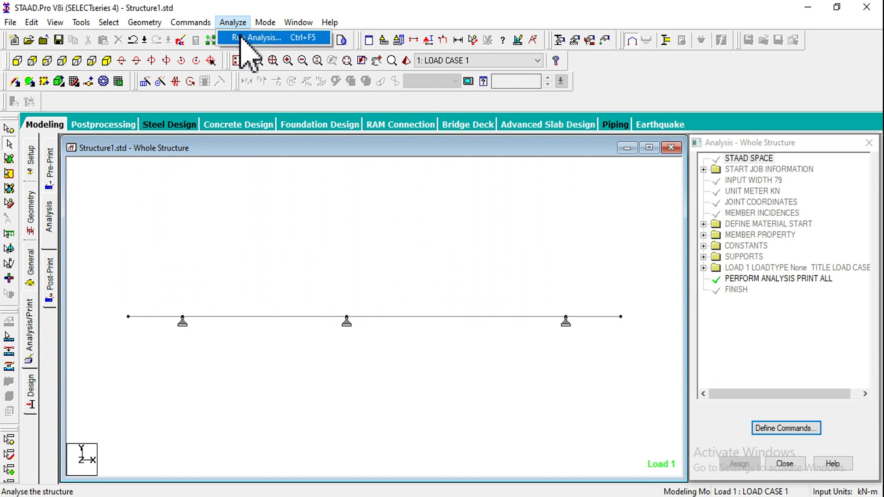
{"action": "left_click", "coordinate": [242, 39]}
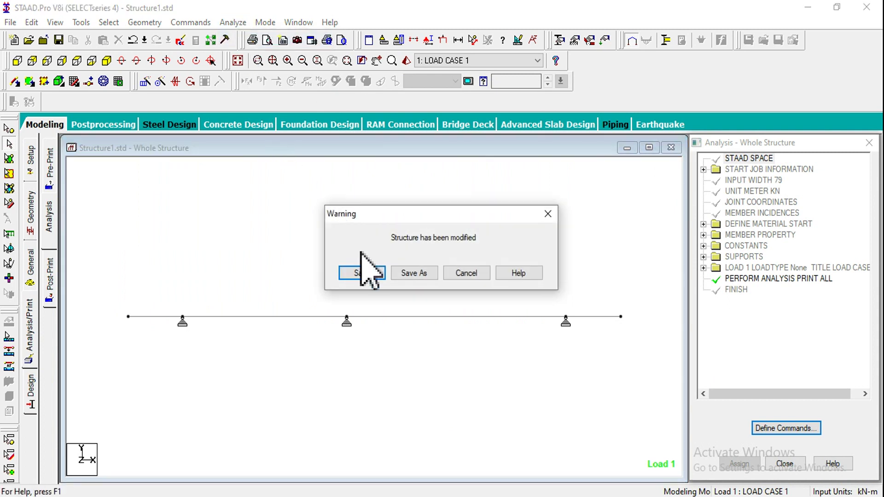
{"action": "left_click", "coordinate": [361, 273]}
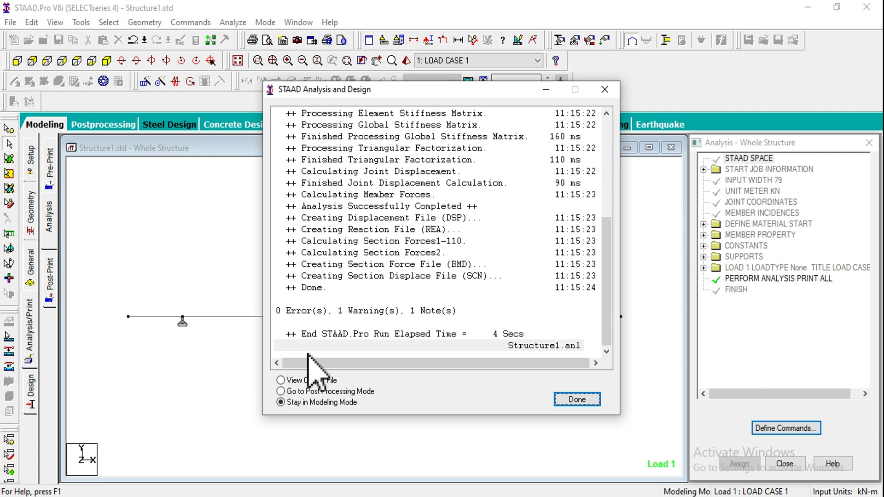
{"action": "left_click", "coordinate": [294, 380]}
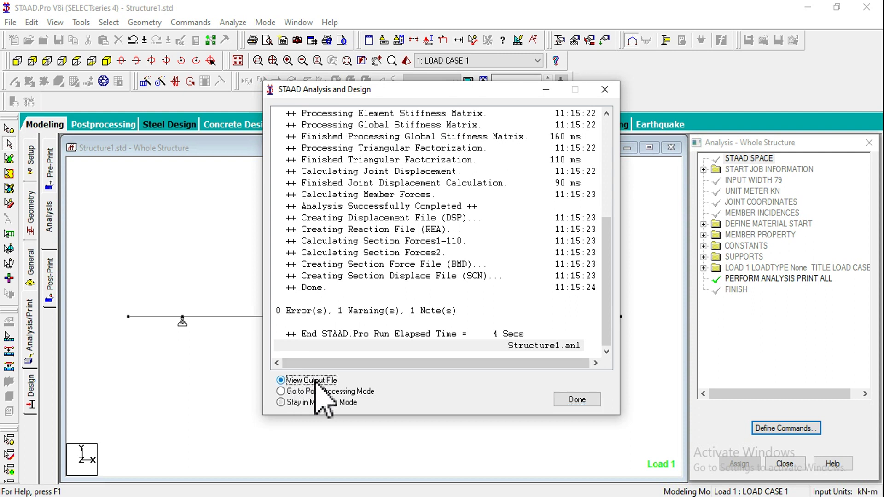
{"action": "left_click", "coordinate": [598, 399]}
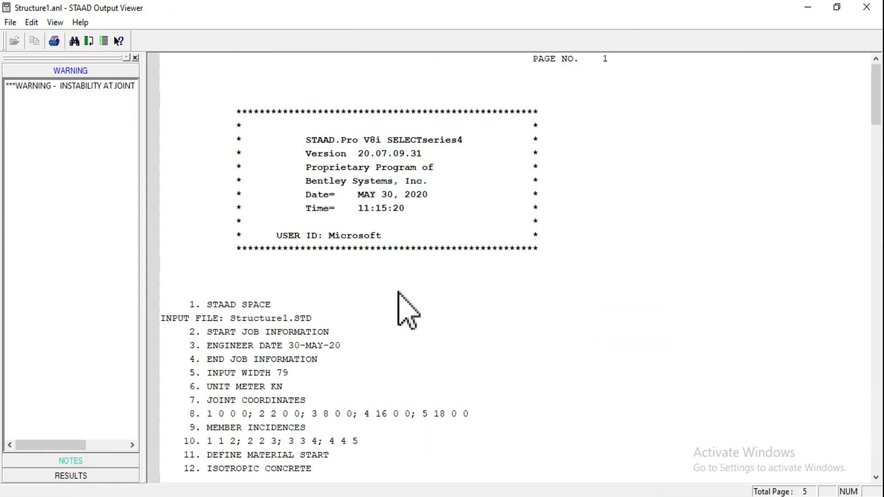
Check the total applied load summary (-690 kN) in the output results, then close the Output Viewer
{"action": "left_click", "coordinate": [73, 476]}
{"action": "left_click", "coordinate": [26, 119]}
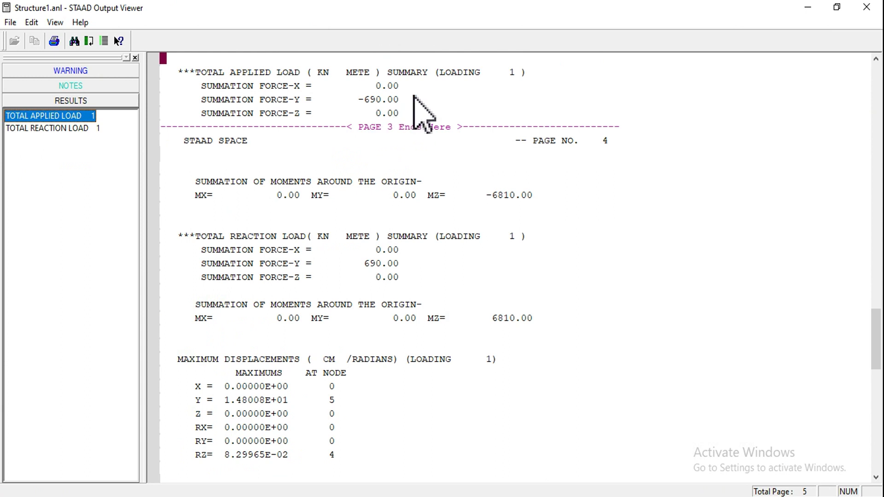
{"action": "left_click", "coordinate": [867, 6]}
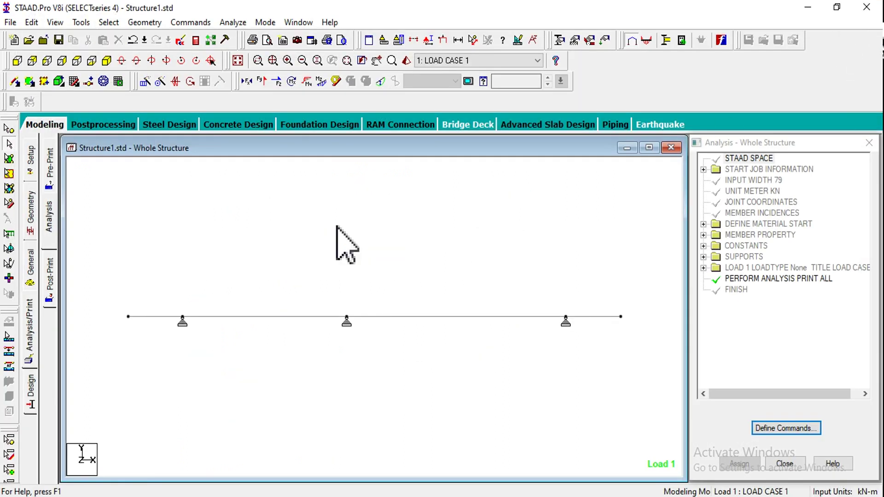
Enter Postprocessing with Load Case 1 results applied and maximize the structure view
{"action": "left_click", "coordinate": [104, 125]}
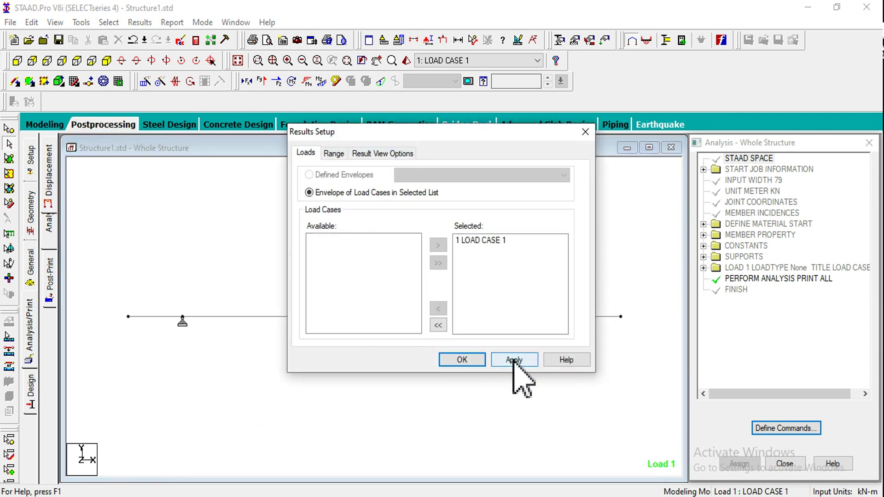
{"action": "left_click", "coordinate": [515, 360]}
{"action": "left_click", "coordinate": [477, 362]}
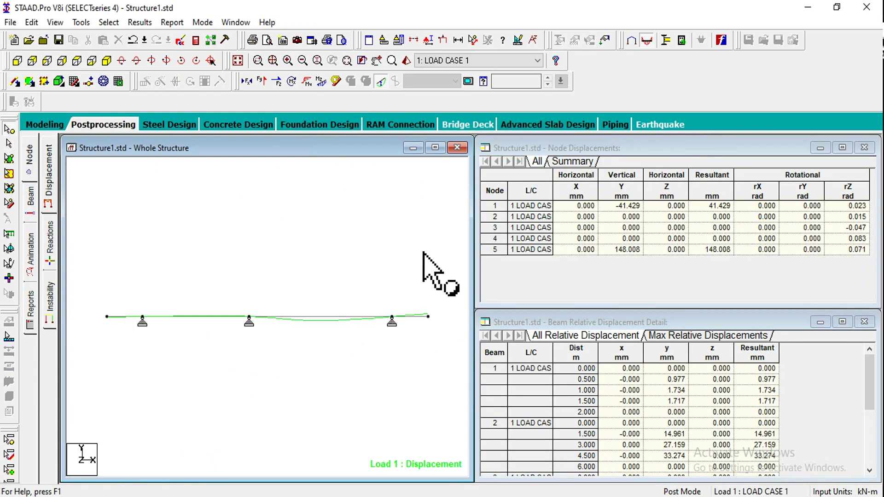
{"action": "left_click", "coordinate": [435, 148]}
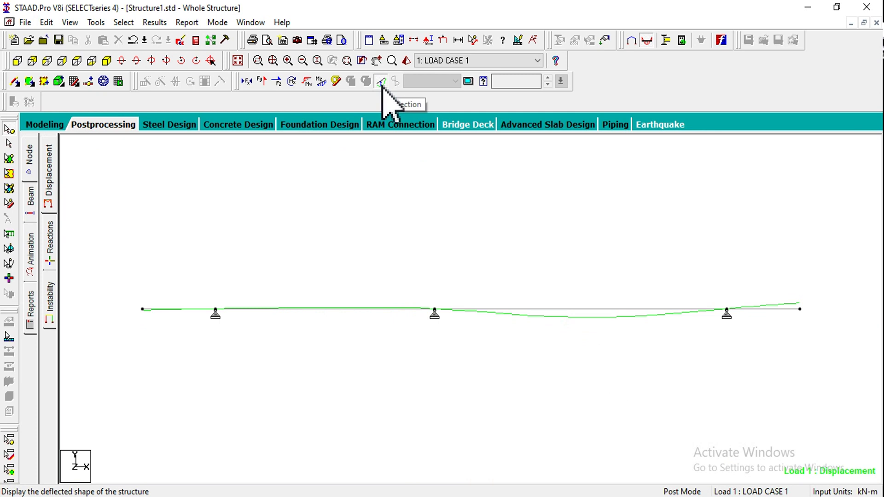
Swap the deflected shape for the Bending Z diagram labelled with maximum moments 60.000, 224.885 and 90.000 kNm
{"action": "left_click", "coordinate": [381, 83]}
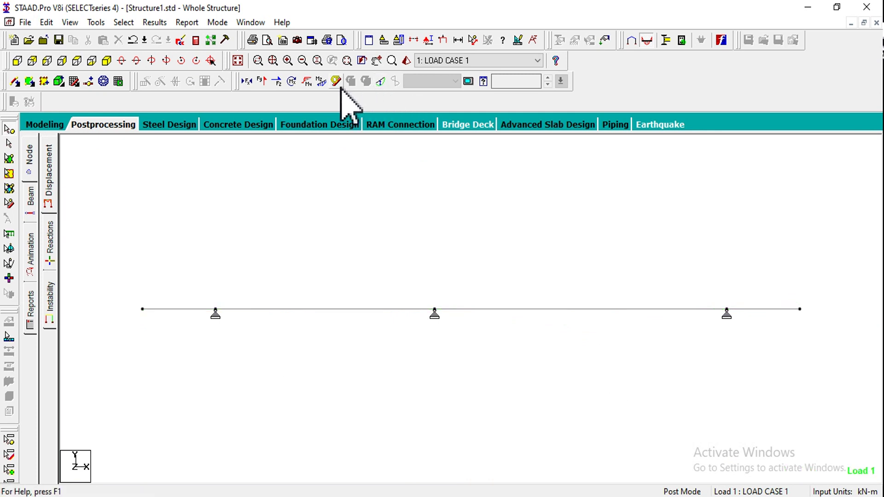
{"action": "left_click", "coordinate": [322, 82]}
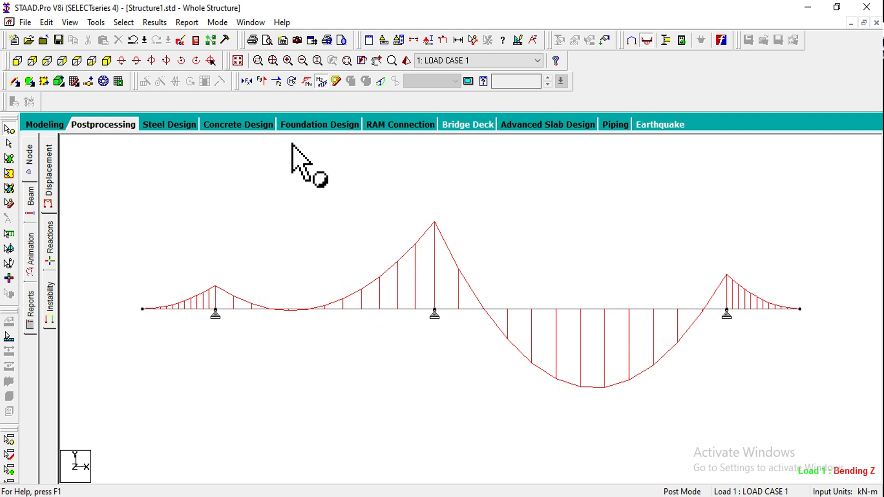
{"action": "left_click", "coordinate": [162, 24]}
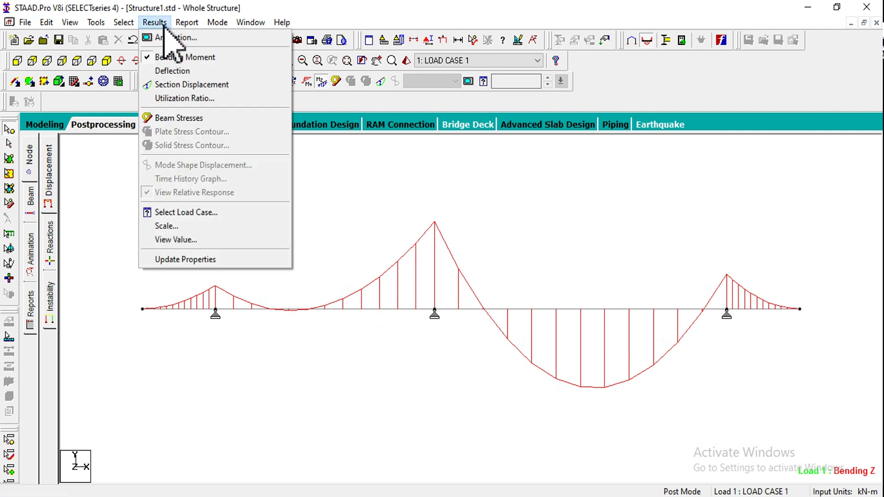
{"action": "left_click", "coordinate": [191, 240]}
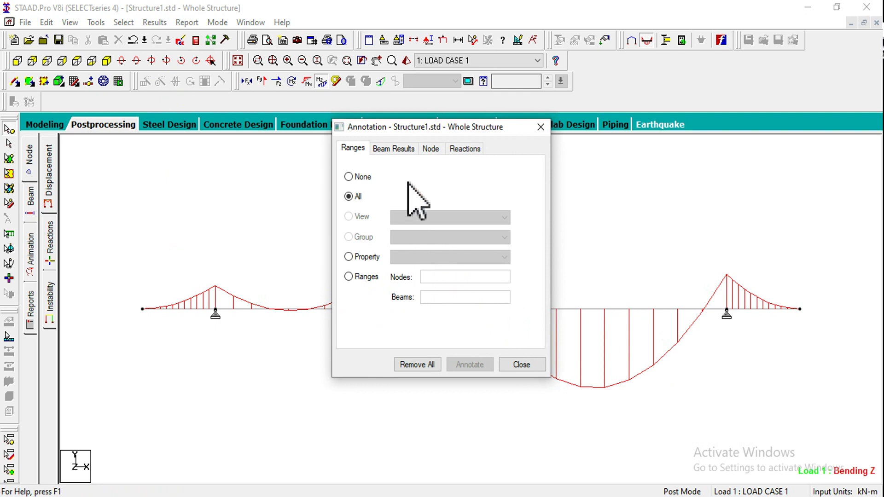
{"action": "left_click", "coordinate": [394, 148]}
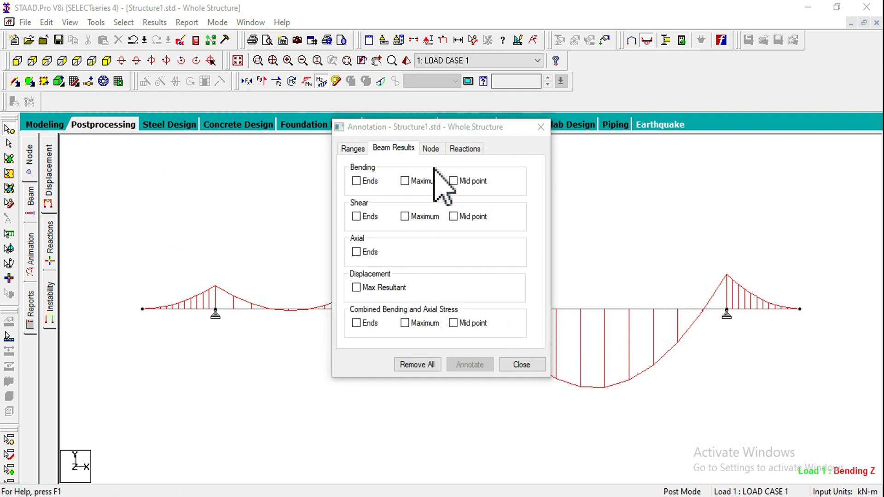
{"action": "left_click", "coordinate": [405, 181]}
{"action": "left_click", "coordinate": [459, 364]}
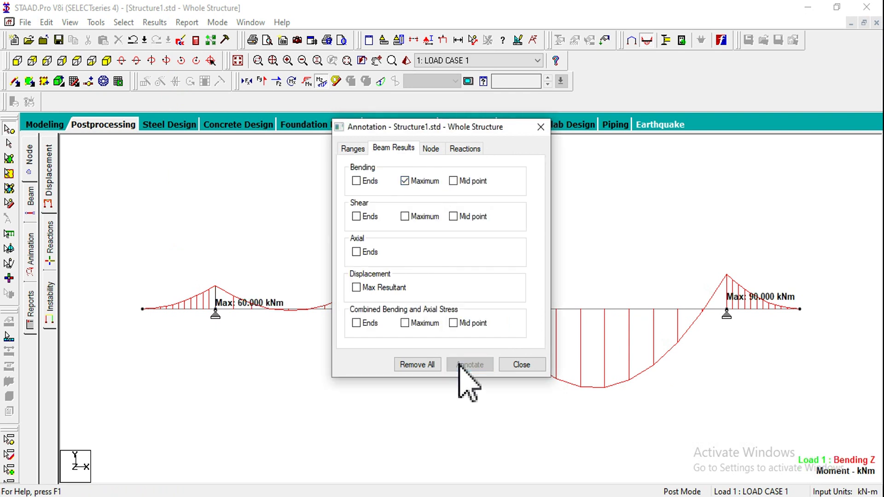
{"action": "left_click", "coordinate": [521, 365]}
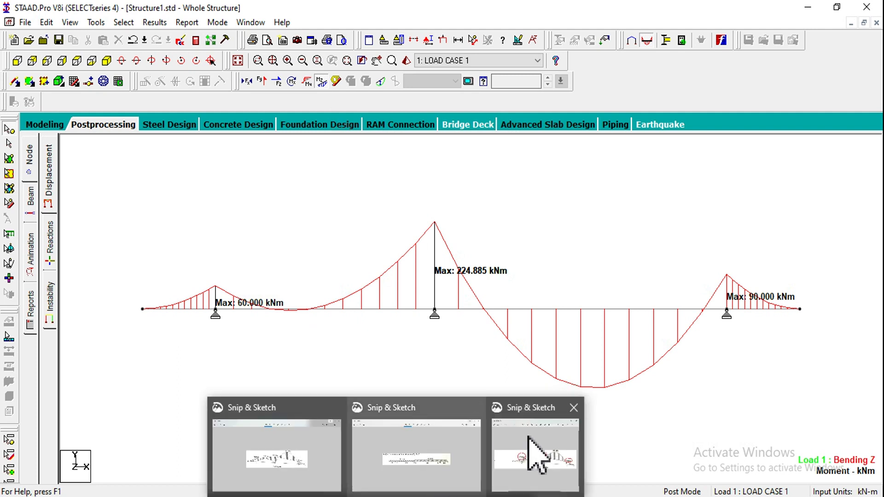
{"action": "left_click", "coordinate": [555, 447]}
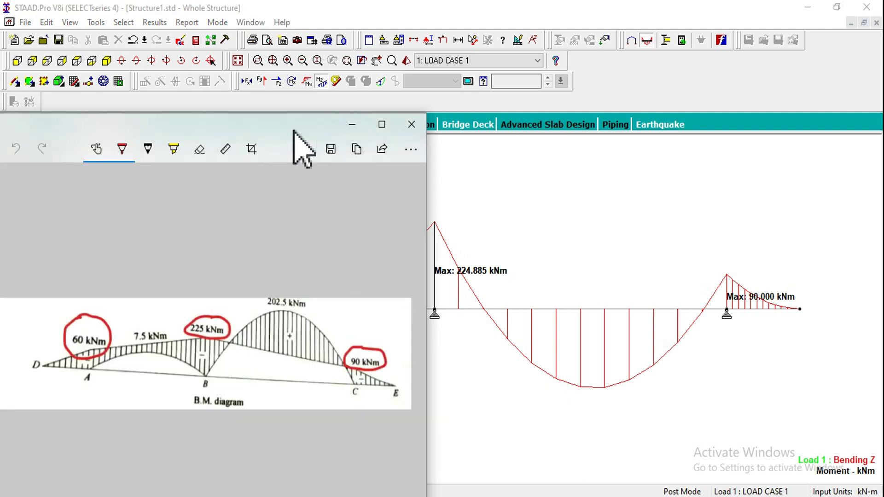
{"action": "mouse_move", "coordinate": [292, 131]}
{"action": "left_mouse_down"}
{"action": "mouse_move", "coordinate": [523, 211]}
{"action": "mouse_move", "coordinate": [555, 170]}
{"action": "mouse_move", "coordinate": [689, 133]}
{"action": "mouse_move", "coordinate": [563, 136]}
{"action": "mouse_move", "coordinate": [571, 119]}
{"action": "left_mouse_up"}
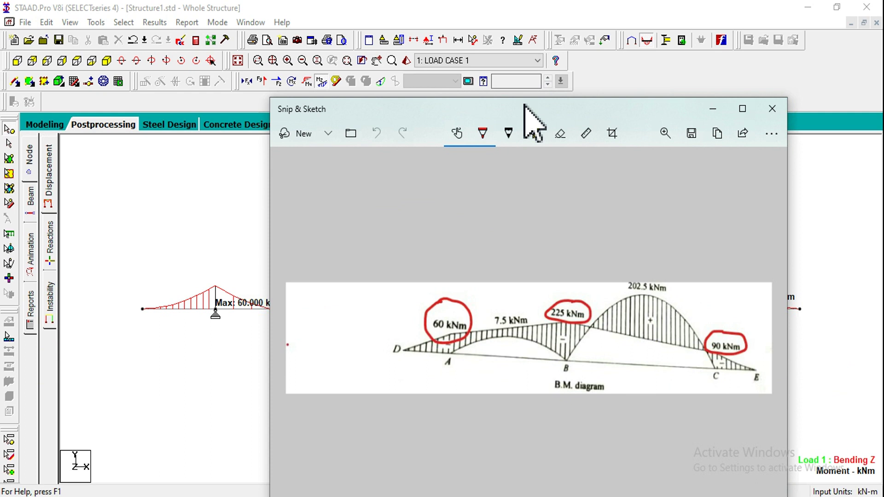
{"action": "mouse_move", "coordinate": [525, 103]}
{"action": "left_mouse_down"}
{"action": "mouse_move", "coordinate": [267, 121]}
{"action": "mouse_move", "coordinate": [255, 112]}
{"action": "mouse_move", "coordinate": [157, 116]}
{"action": "mouse_move", "coordinate": [189, 110]}
{"action": "left_mouse_up"}
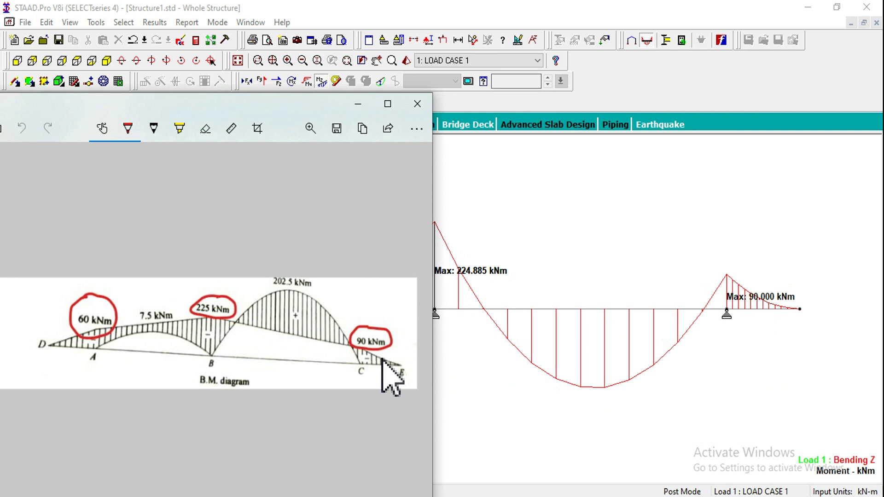
{"action": "left_click", "coordinate": [358, 104]}
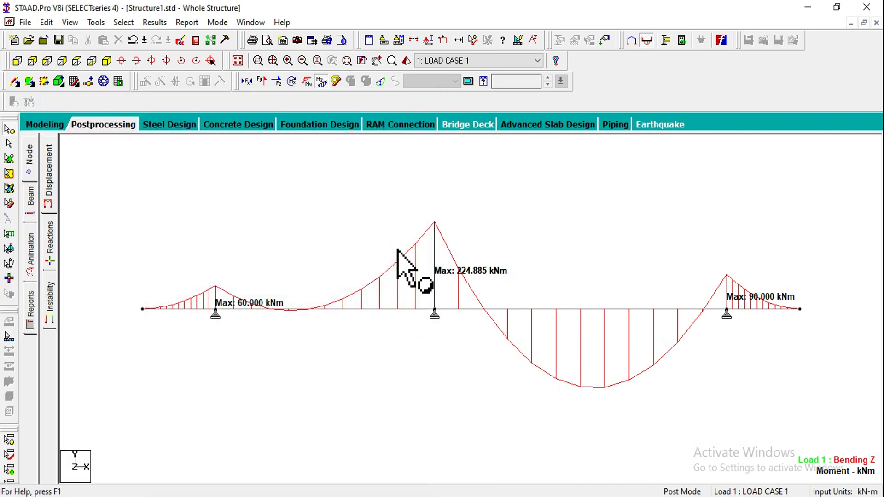